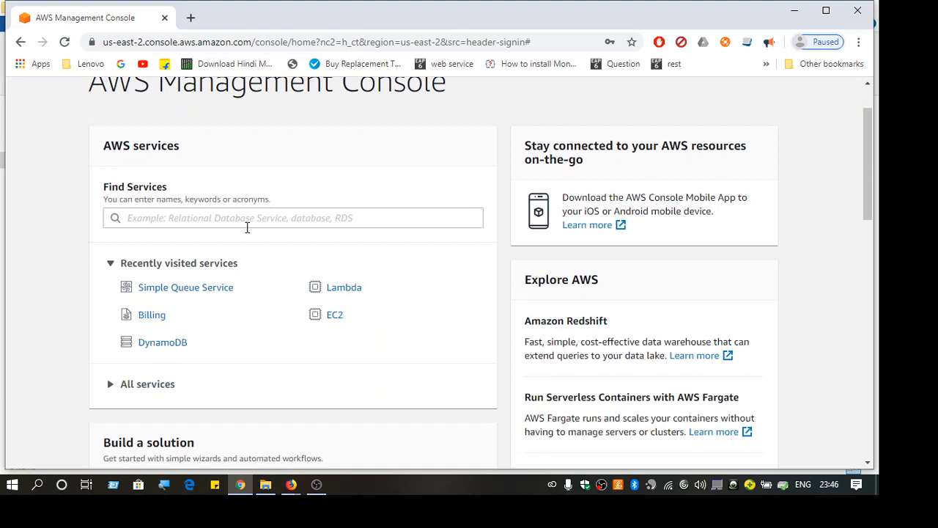
Find the S3 service and open the progvocab bucket
click(247, 224)
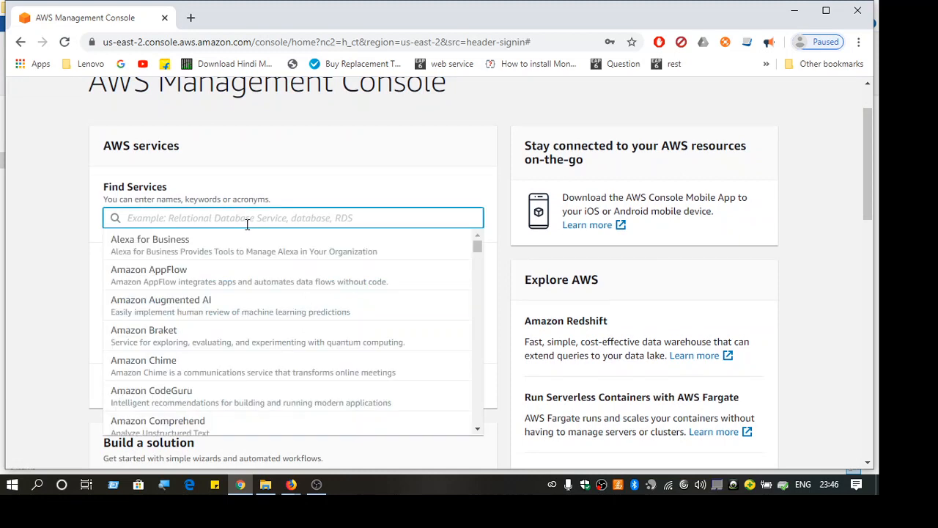
text(s3)
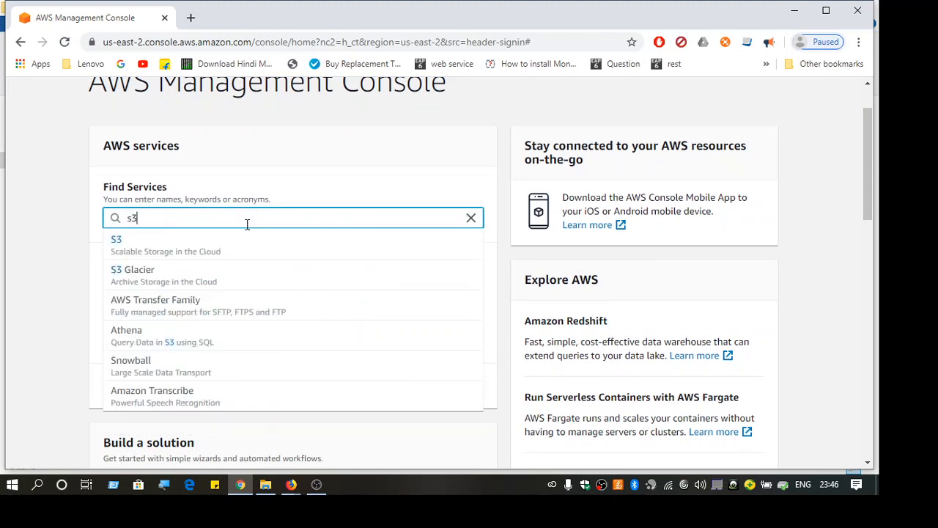
click(210, 249)
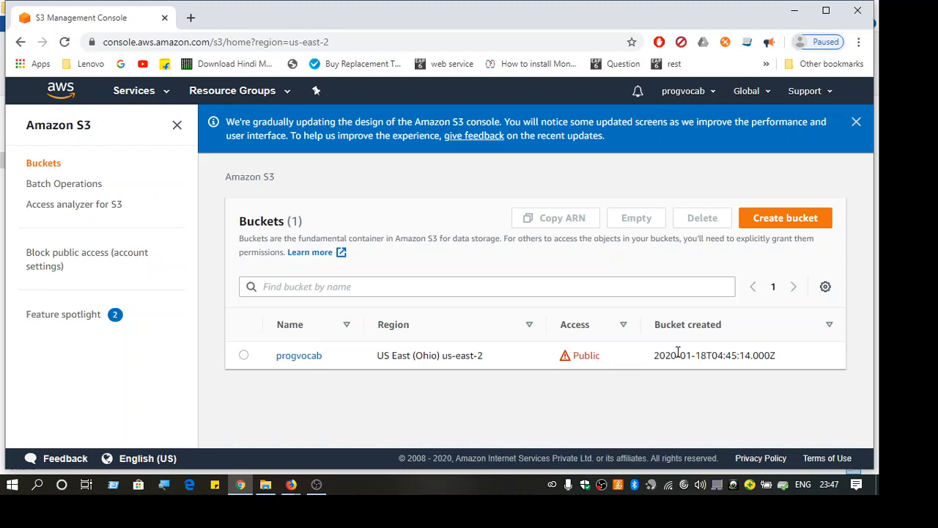
click(308, 357)
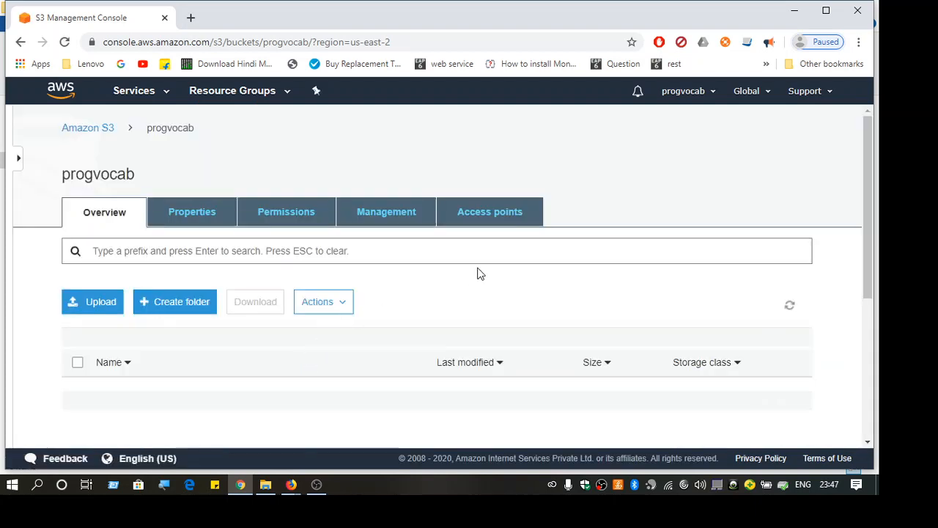
Look through the list of files stored in the progvocab bucket
scroll(477, 274, down, 2)
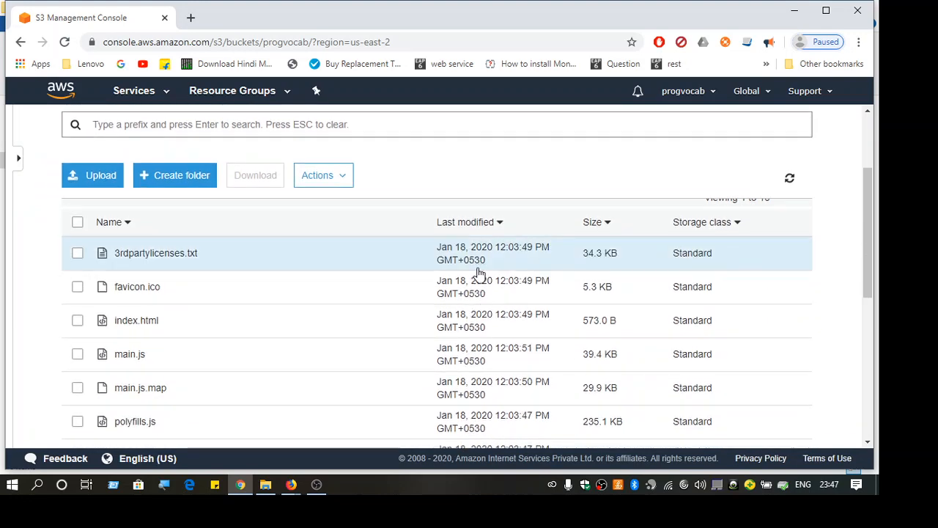
scroll(478, 273, down, 3)
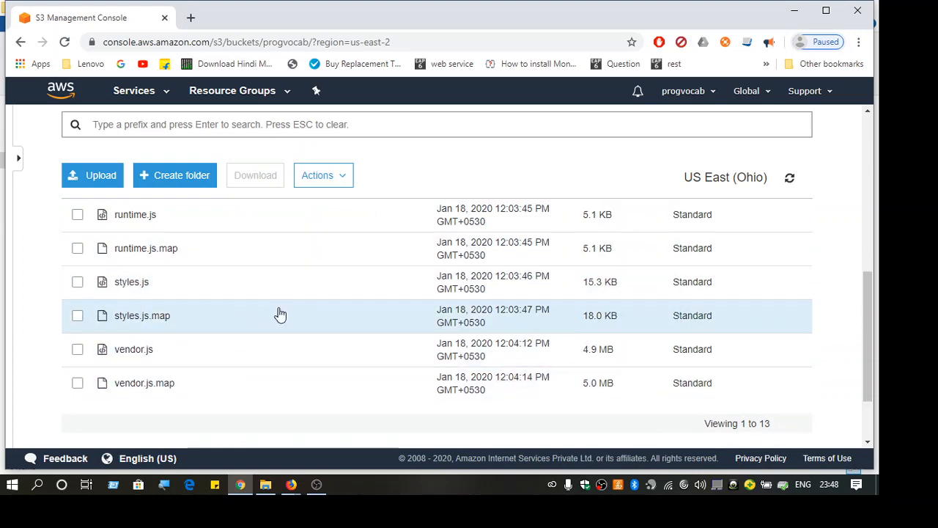
scroll(279, 314, up, 1)
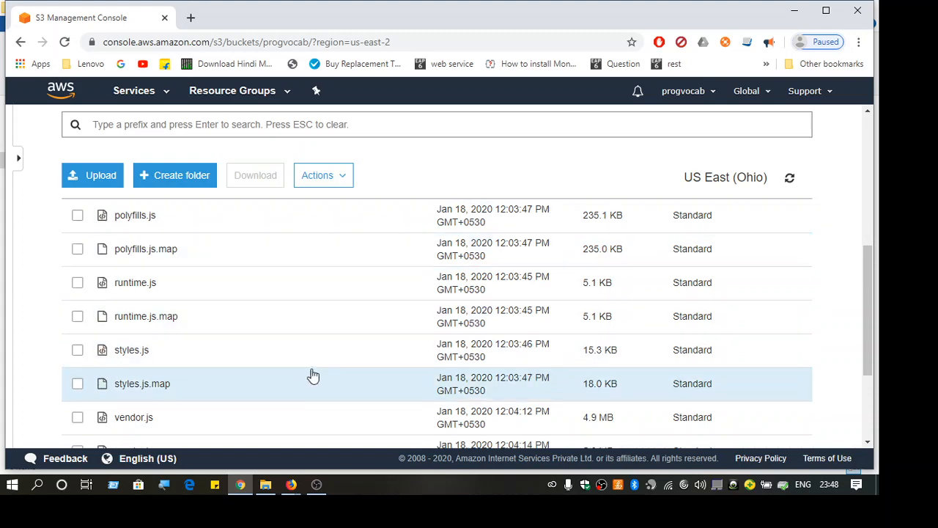
scroll(331, 359, up, 1)
scroll(338, 354, up, 1)
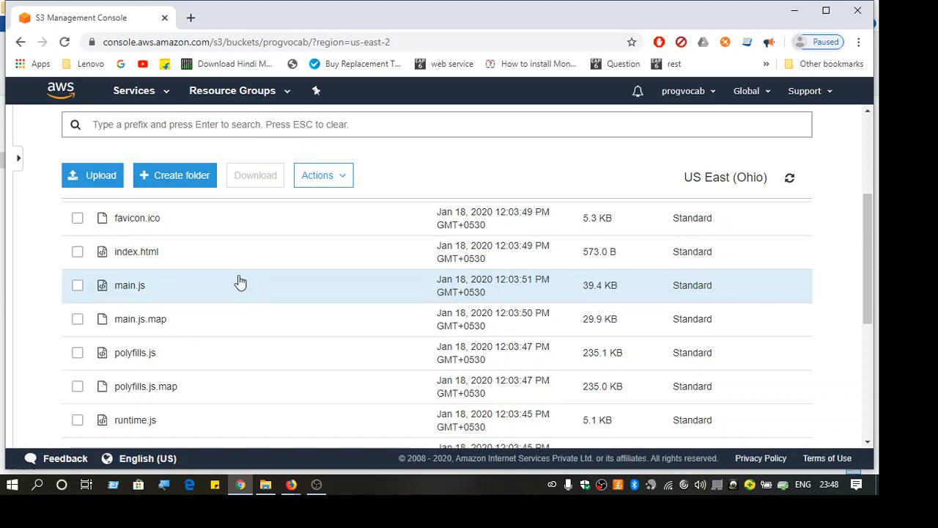
scroll(241, 283, up, 2)
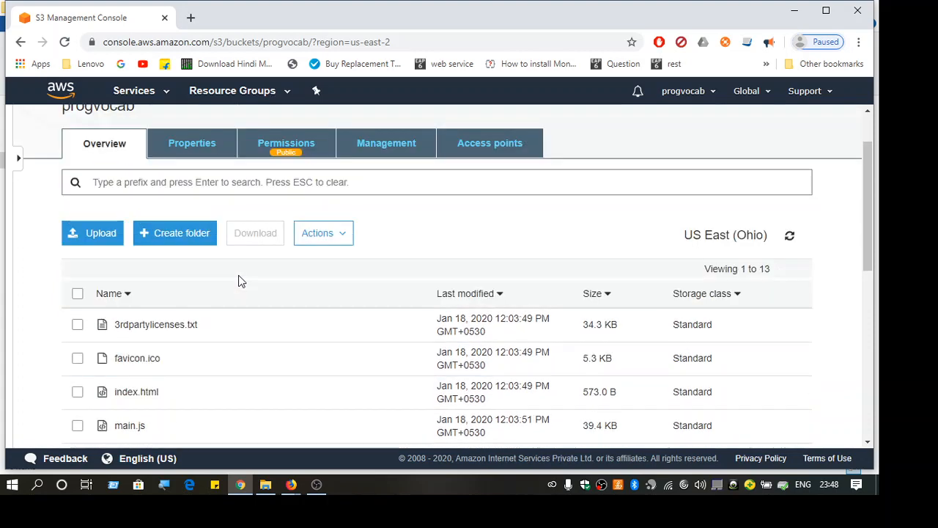
scroll(303, 317, up, 1)
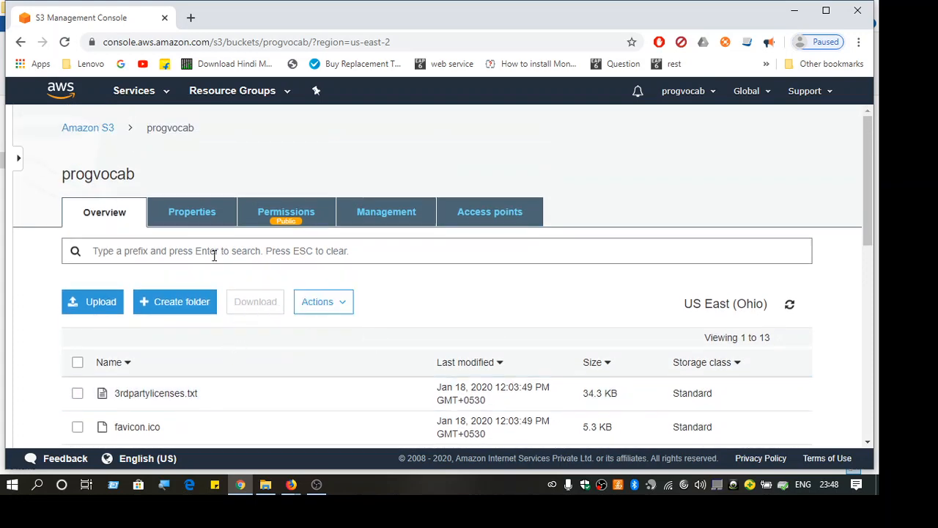
View the bucket's properties and examine its Block public access permission settings
click(176, 222)
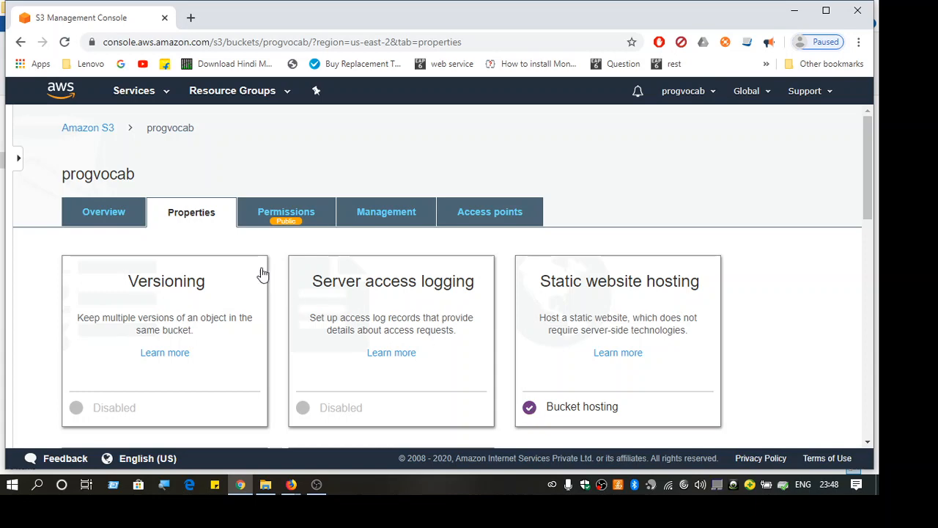
click(304, 211)
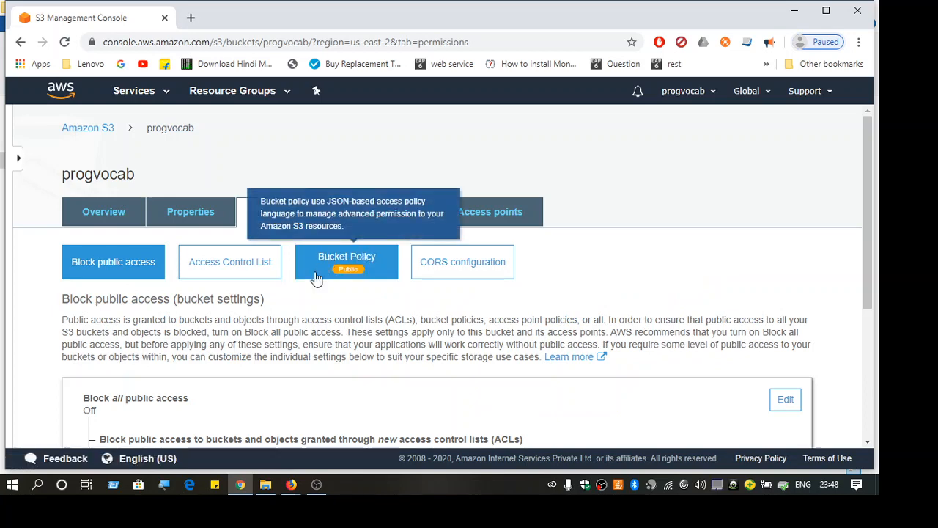
scroll(308, 309, down, 3)
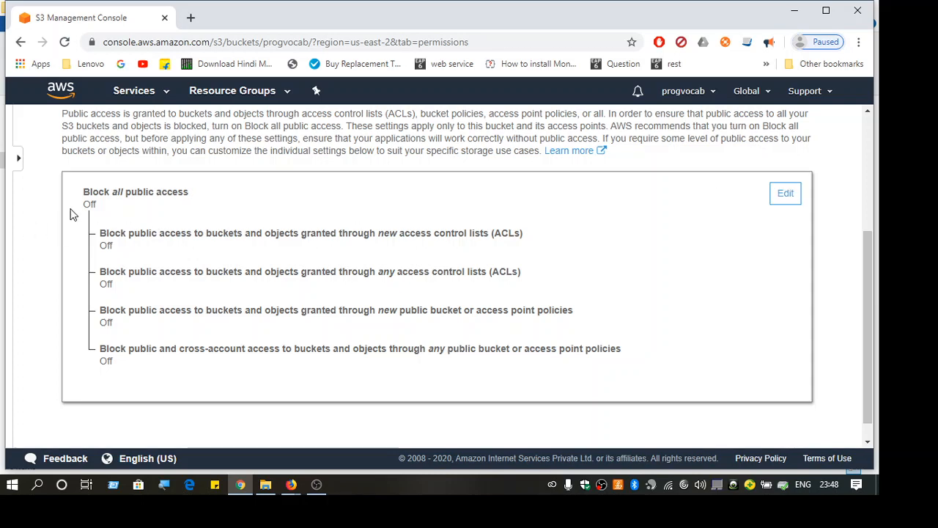
scroll(378, 255, up, 3)
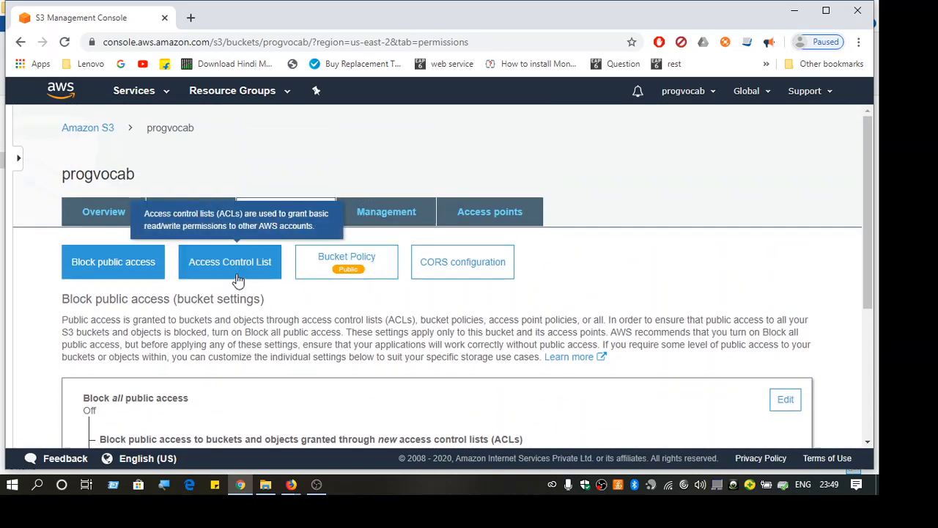
Examine the bucket's access control list and the JSON statement in its bucket policy, including the action, resource and principal entries
click(237, 280)
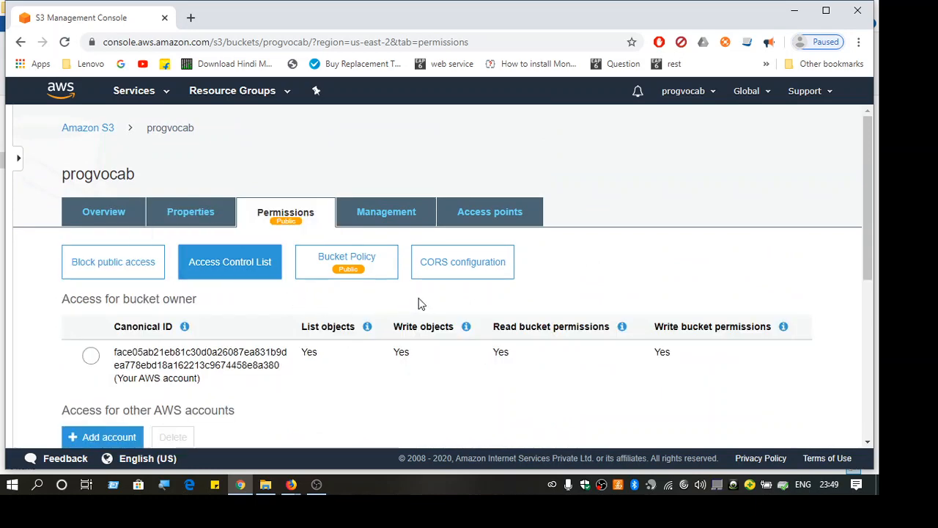
scroll(456, 300, down, 1)
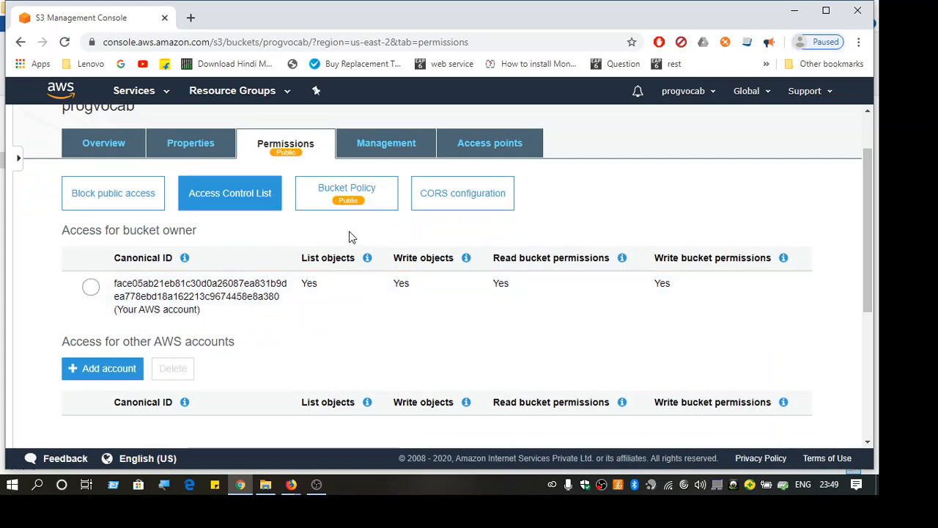
click(359, 192)
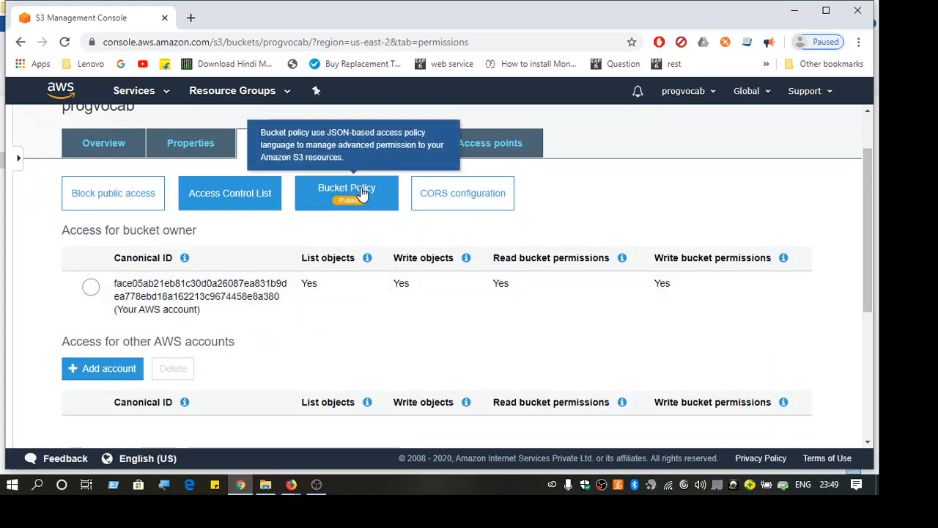
click(387, 297)
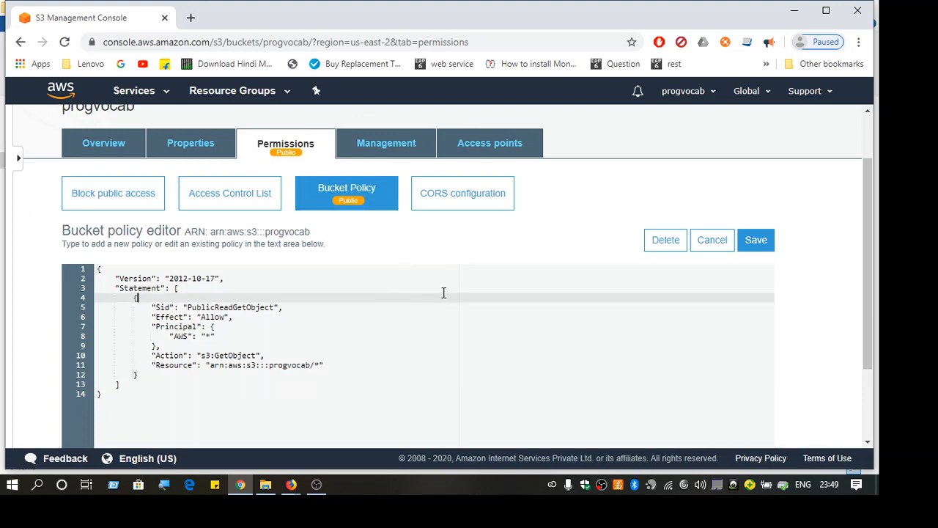
scroll(443, 293, down, 1)
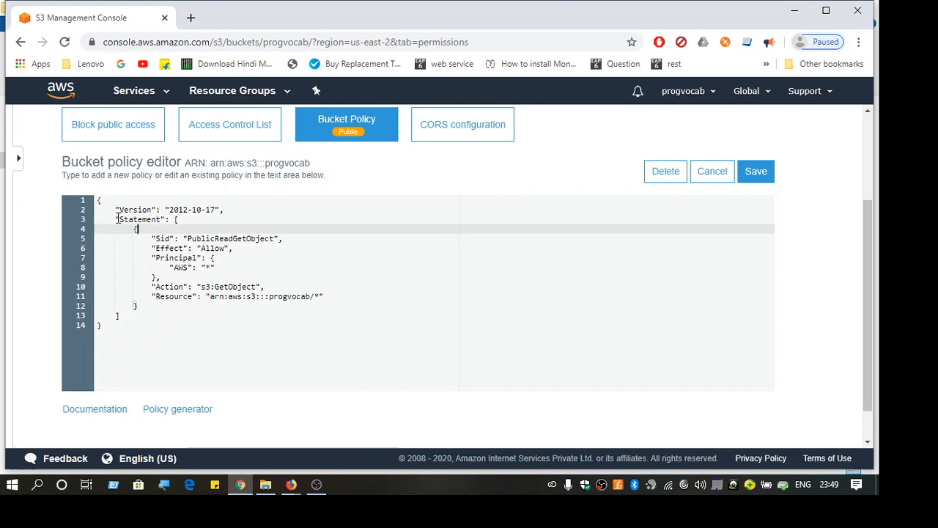
drag(98, 200, 169, 322)
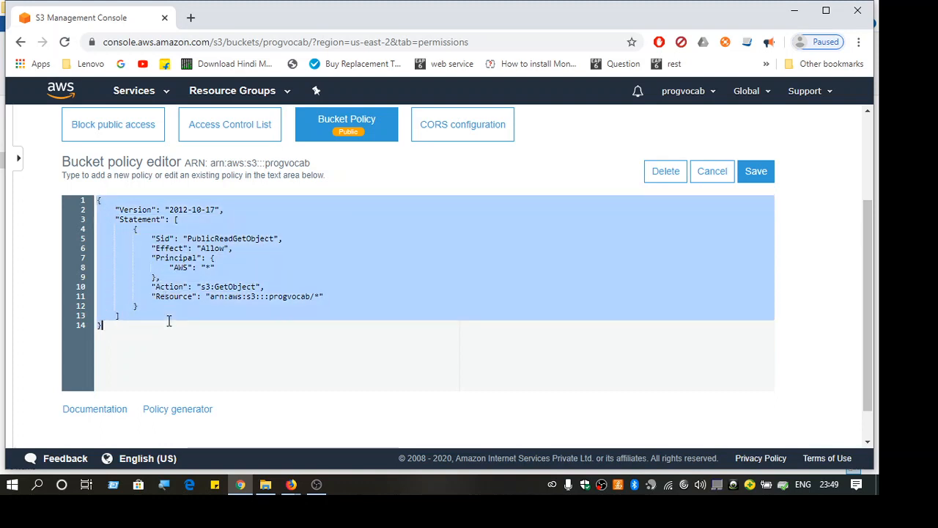
click(245, 277)
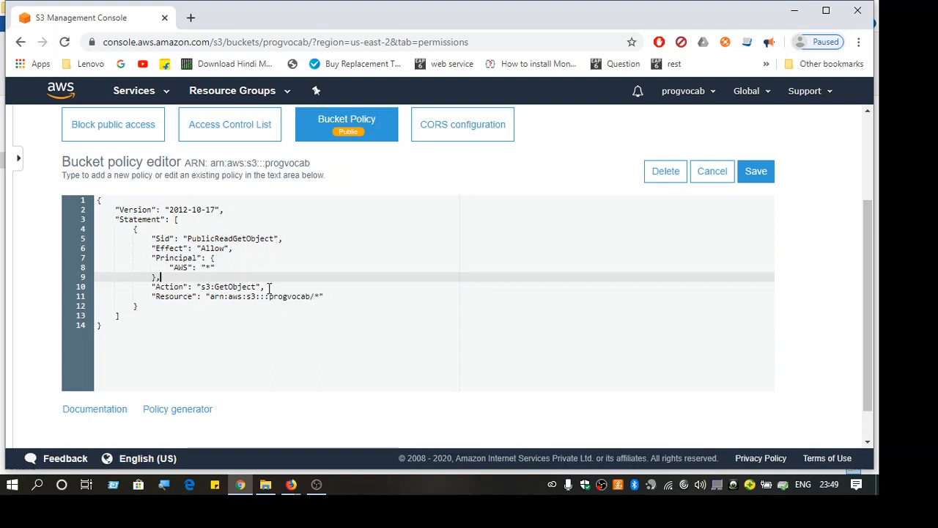
click(333, 297)
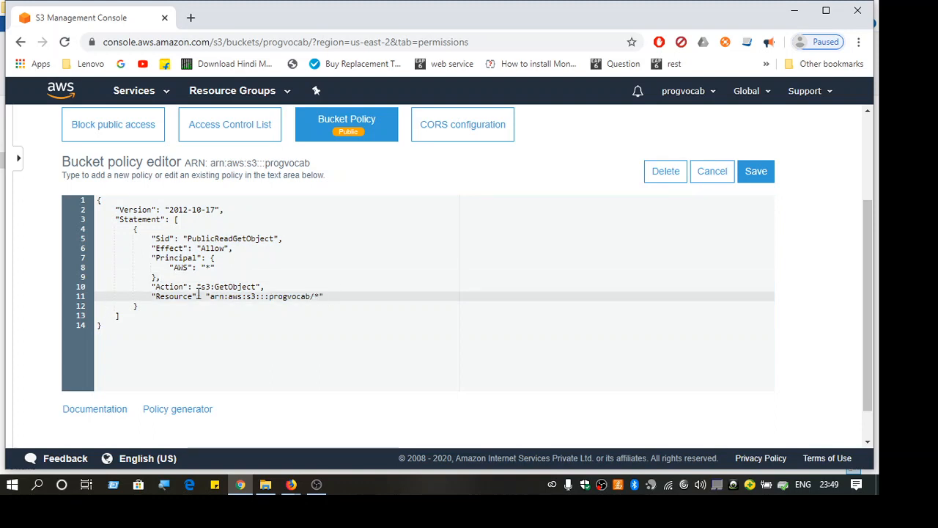
click(264, 265)
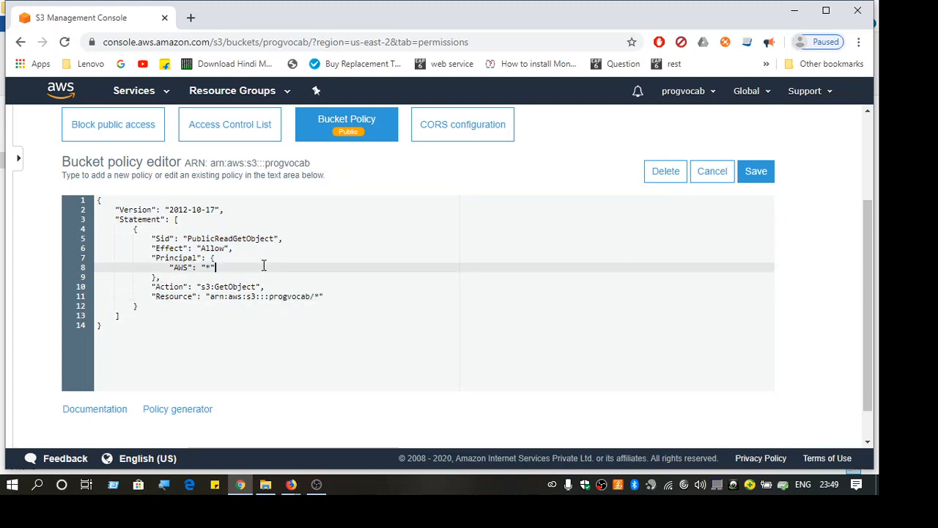
Check the bucket's CORS configuration and return to its access control list
click(455, 145)
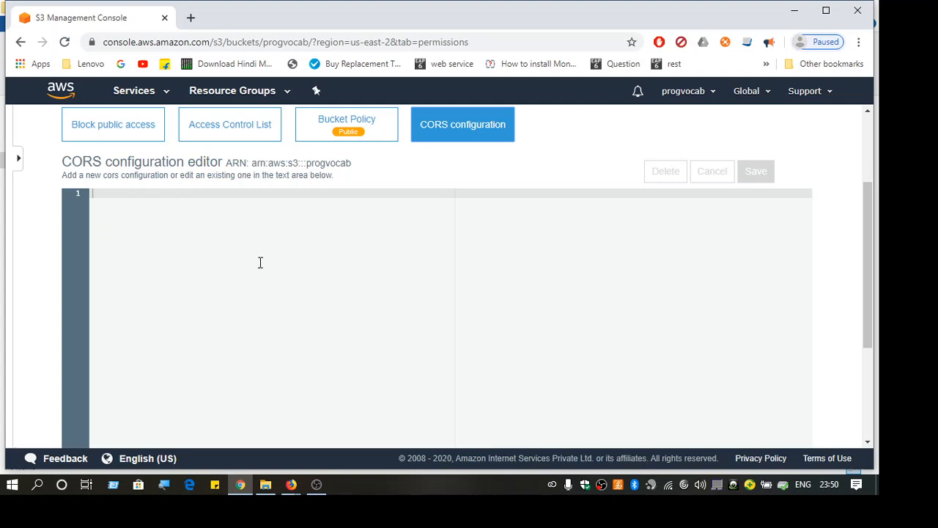
click(371, 126)
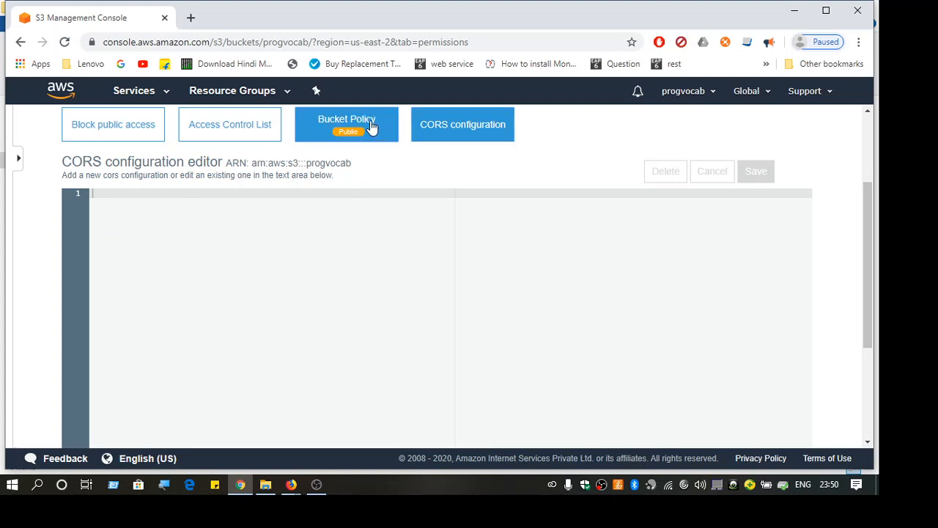
click(232, 126)
scroll(382, 262, up, 2)
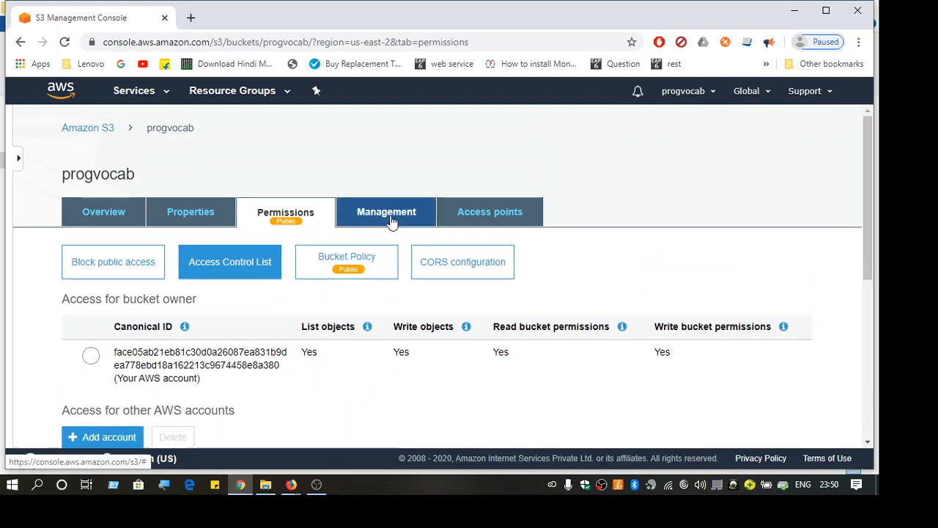
View the bucket's lifecycle management settings and its access points
click(392, 222)
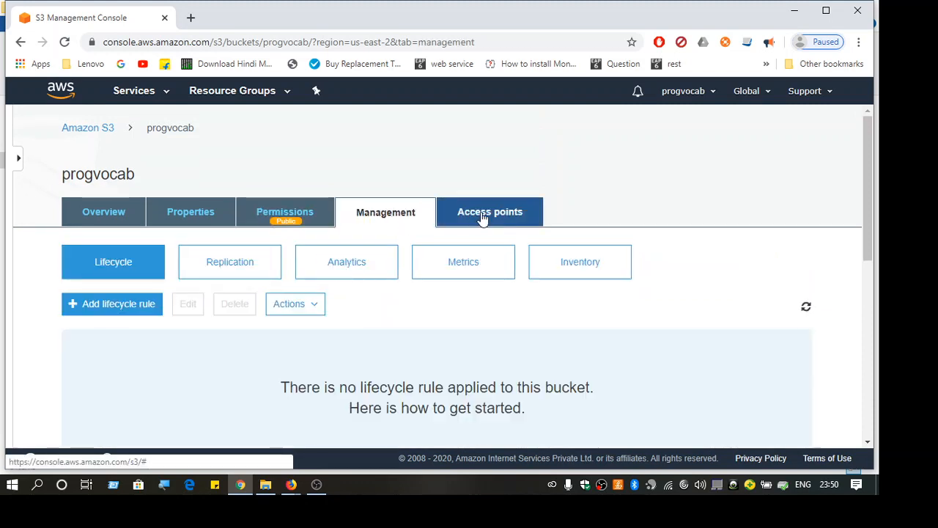
click(482, 218)
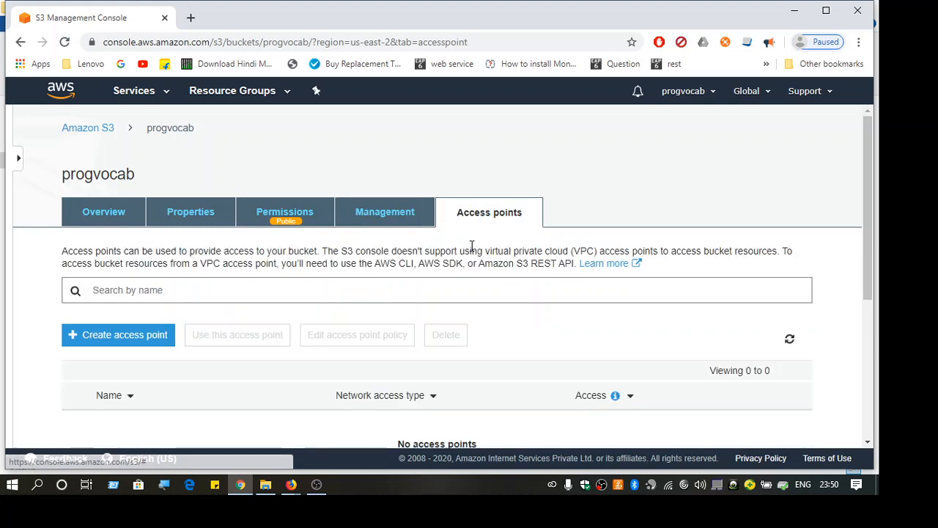
scroll(471, 247, down, 1)
scroll(472, 251, up, 1)
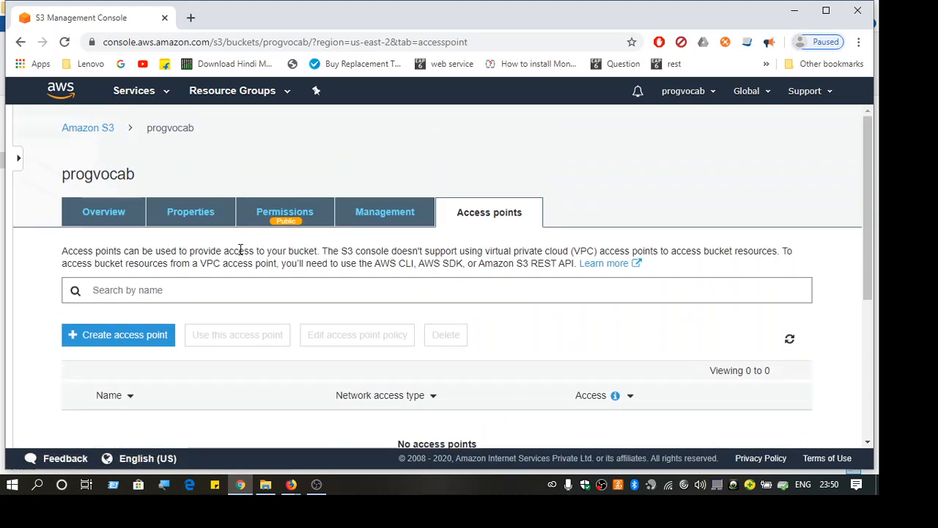
Look over the bucket's file overview again, view its properties and return to the overview
click(108, 222)
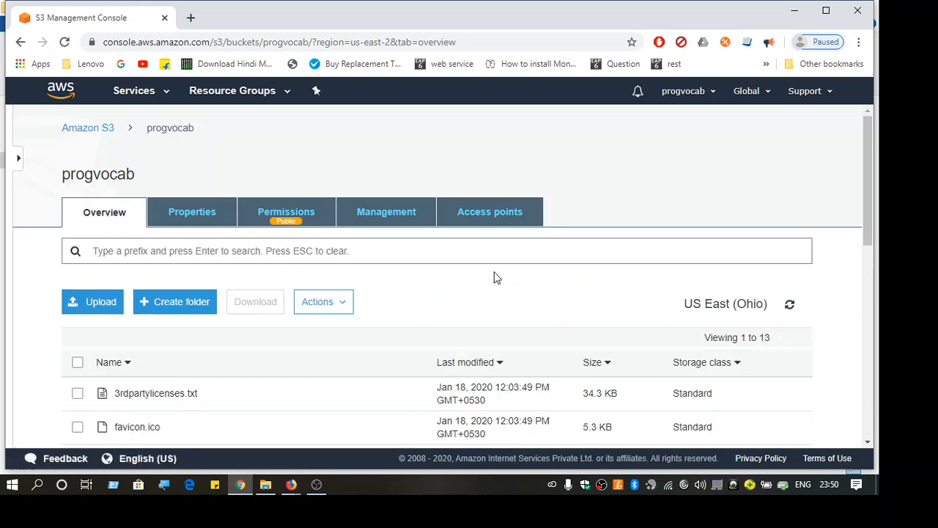
scroll(495, 277, down, 1)
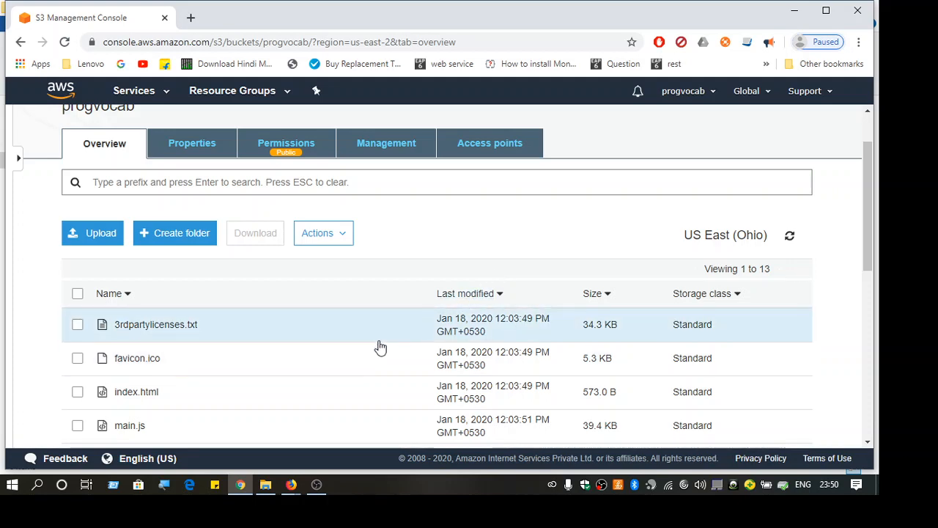
scroll(379, 347, down, 2)
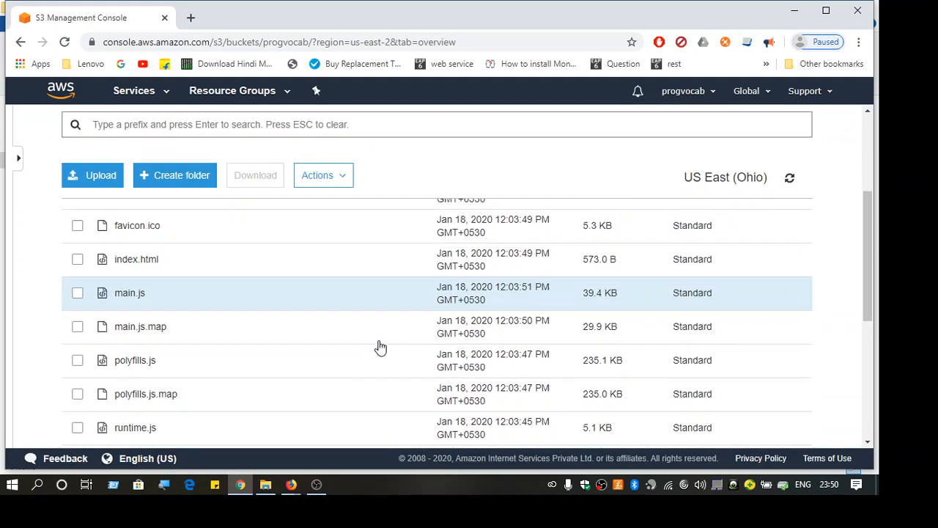
scroll(379, 345, up, 1)
scroll(380, 346, up, 2)
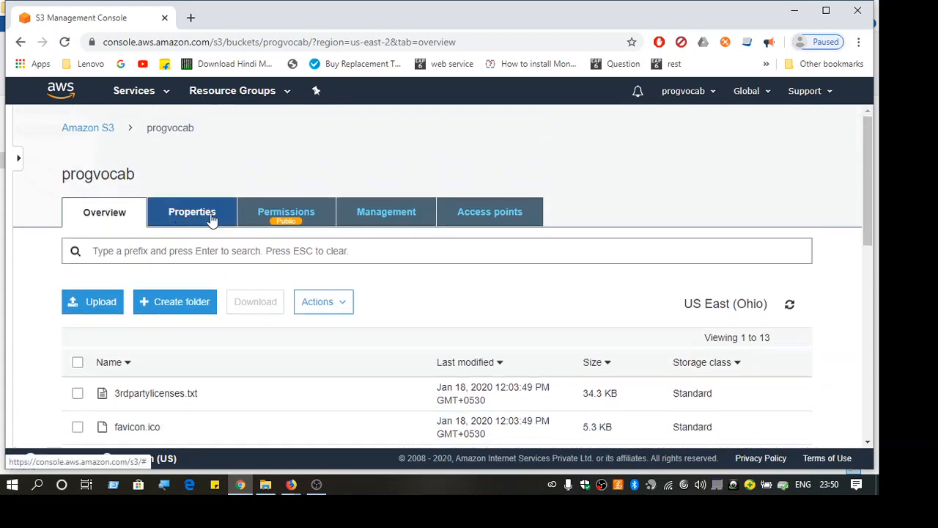
click(211, 219)
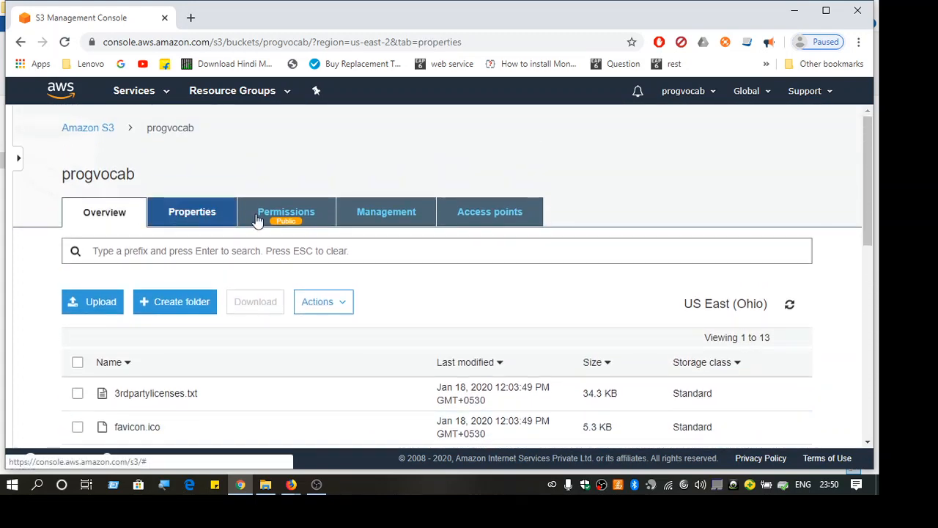
click(81, 223)
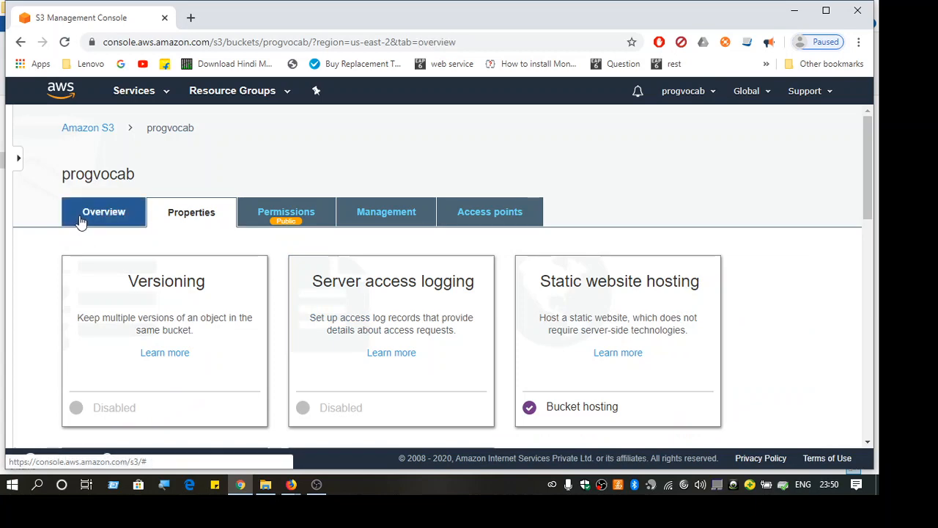
Look through the list of website files stored in the progvocab bucket
scroll(401, 263, down, 1)
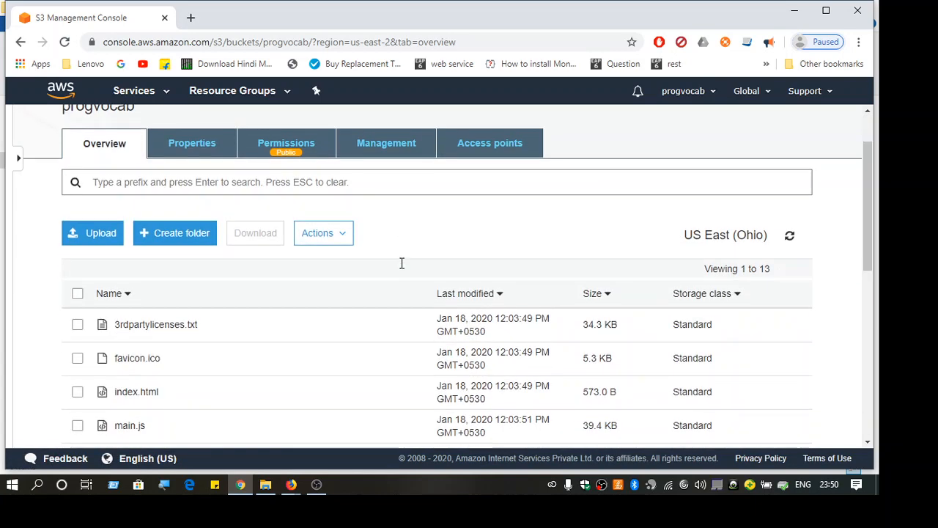
scroll(401, 265, down, 3)
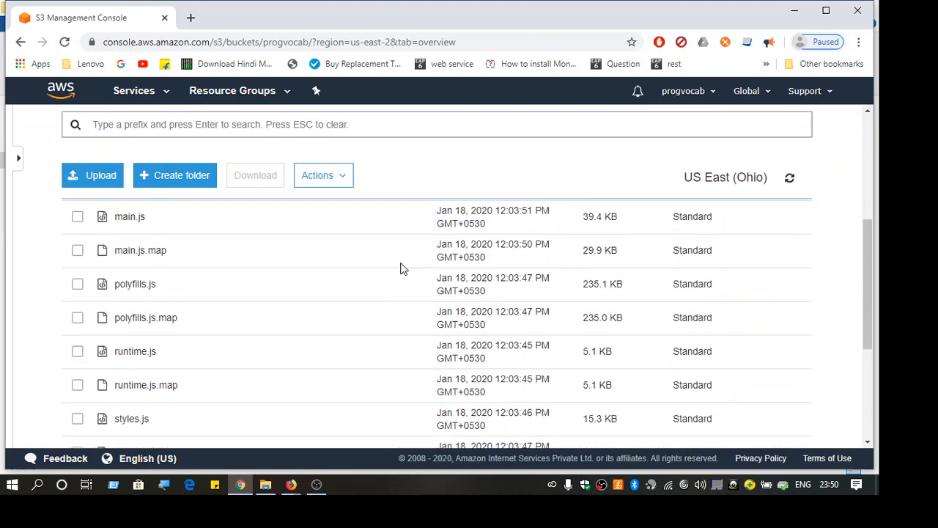
scroll(402, 269, down, 3)
scroll(403, 270, up, 3)
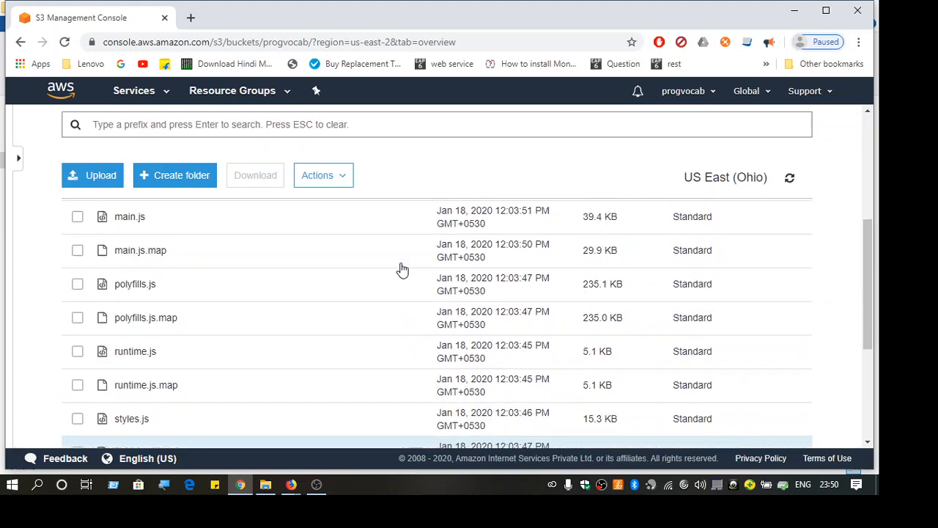
scroll(403, 268, up, 4)
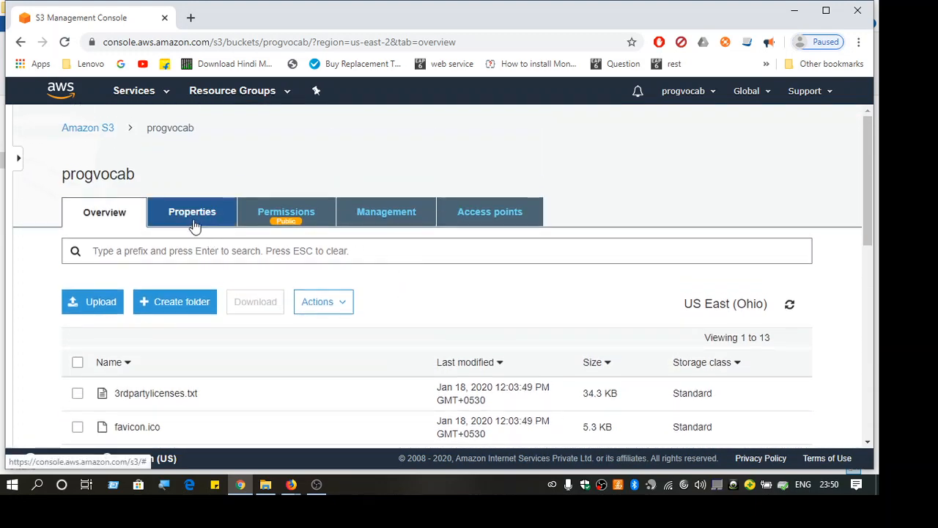
Open the bucket's static website hosting properties and examine the endpoint, index document, error document and redirection settings
click(194, 222)
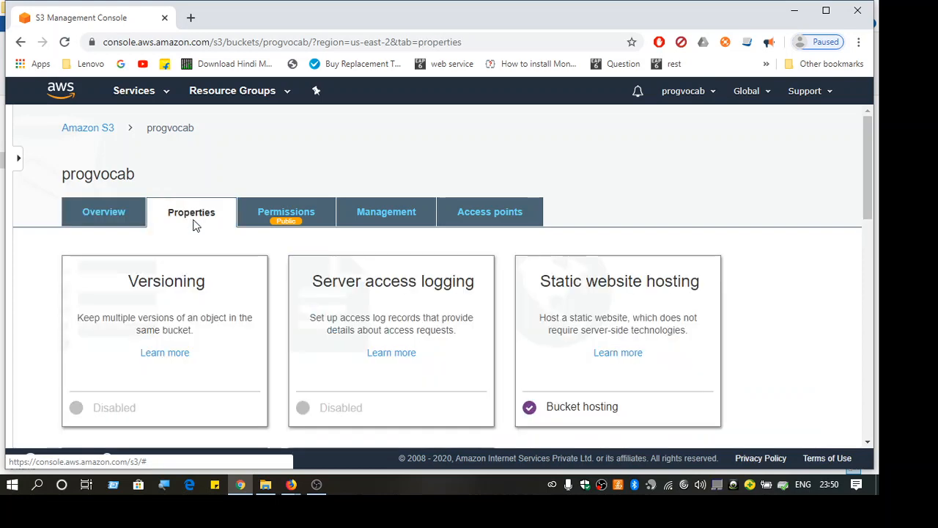
click(620, 288)
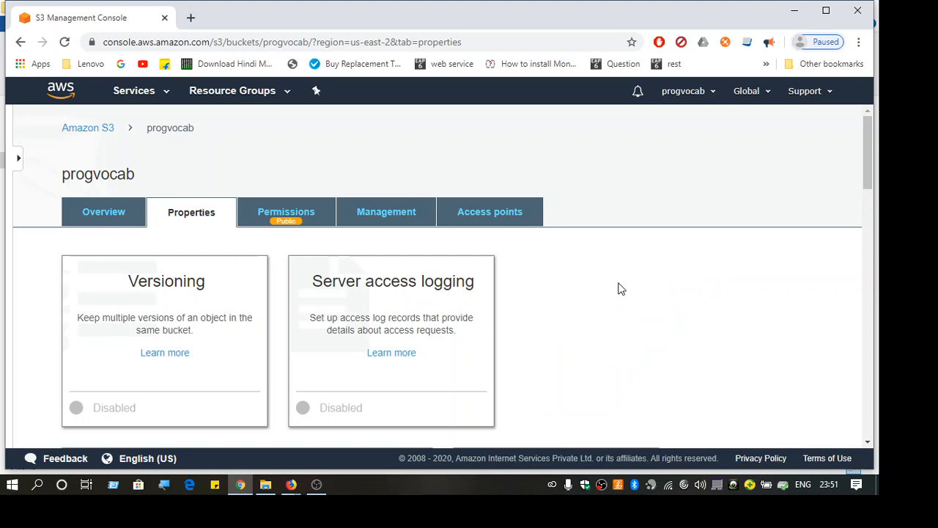
scroll(619, 288, down, 3)
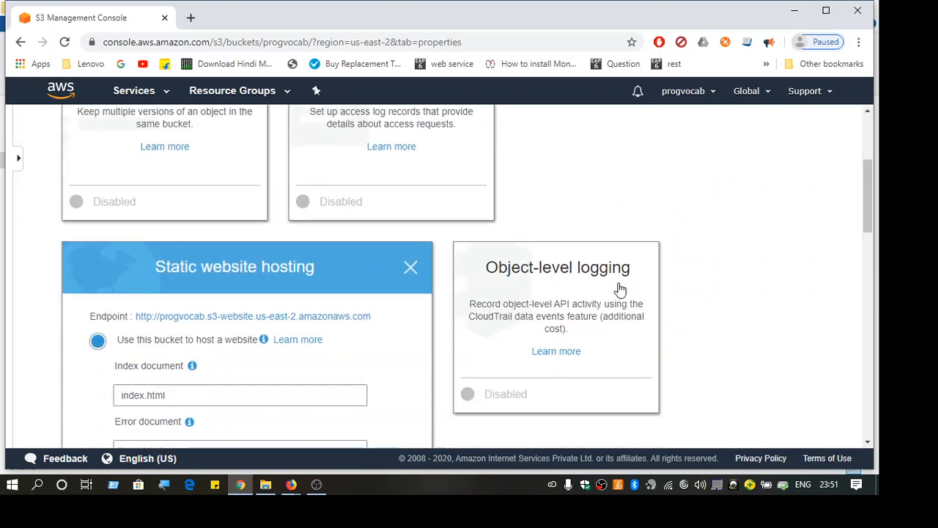
scroll(620, 288, down, 2)
scroll(620, 288, down, 2)
scroll(618, 287, up, 1)
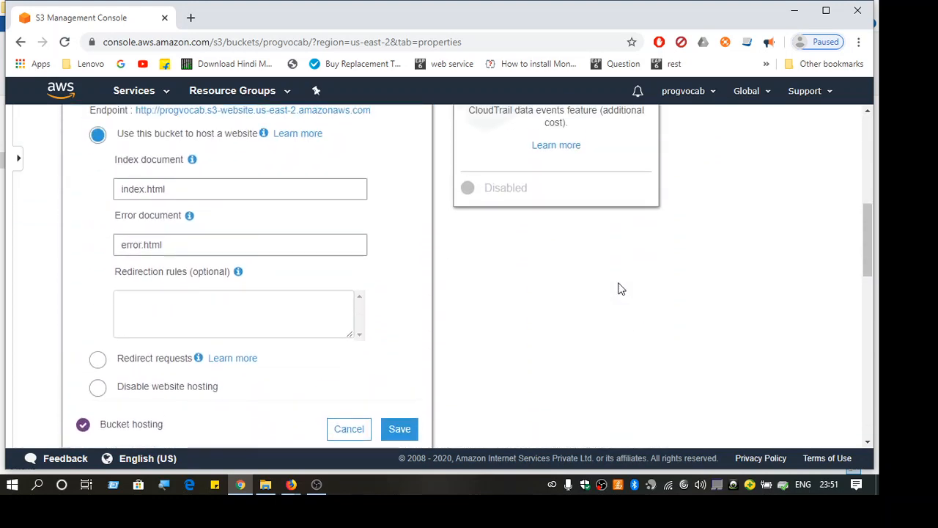
scroll(427, 254, up, 1)
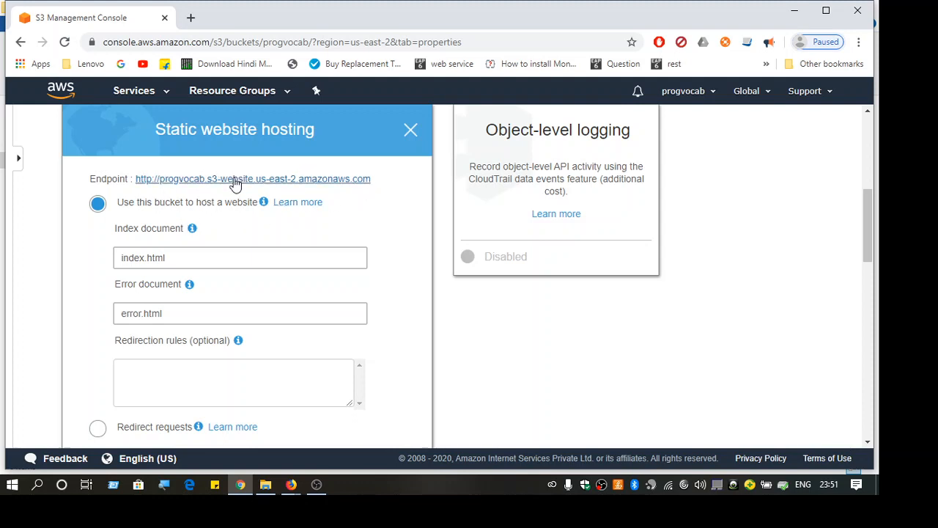
Check the index document and error document entries of the static website hosting settings
click(170, 261)
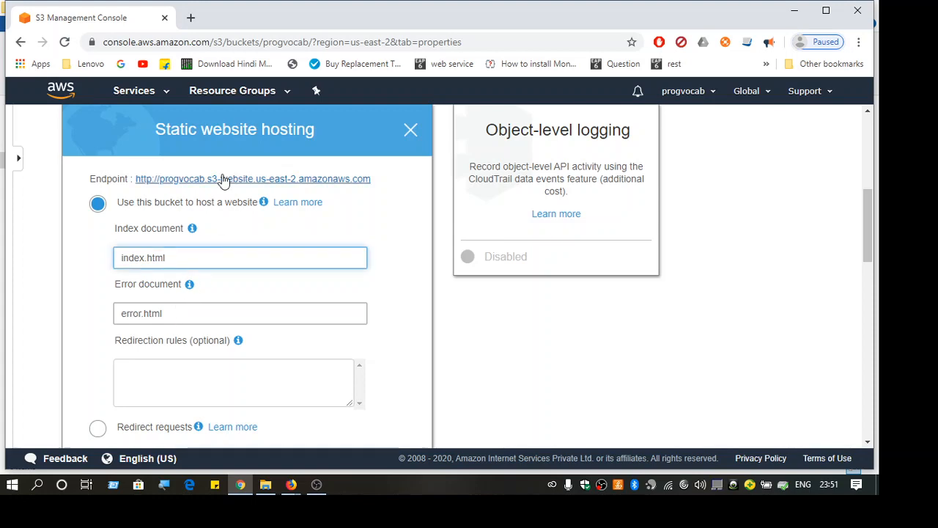
click(166, 314)
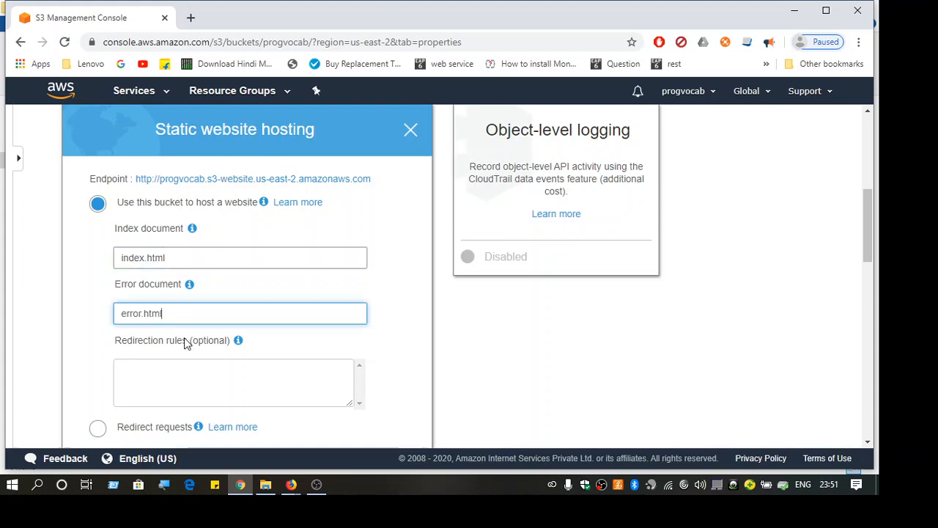
scroll(296, 297, down, 1)
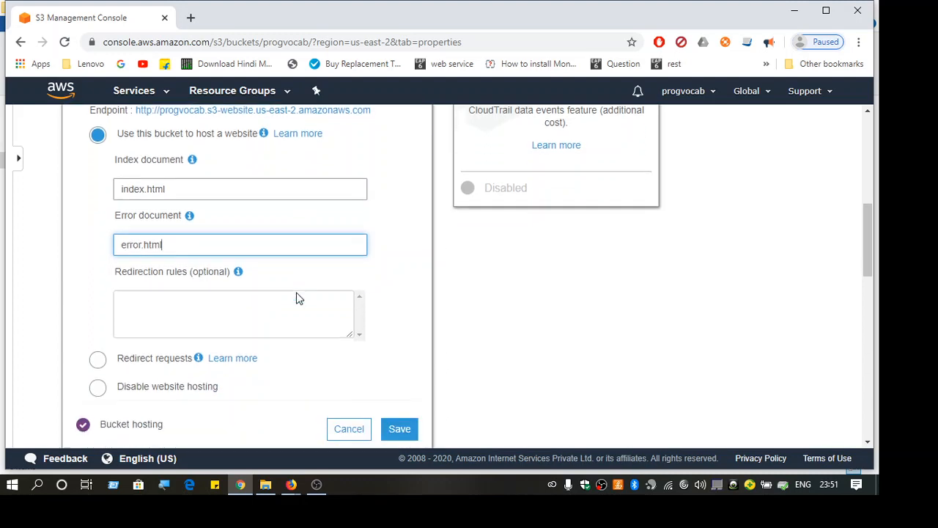
click(172, 189)
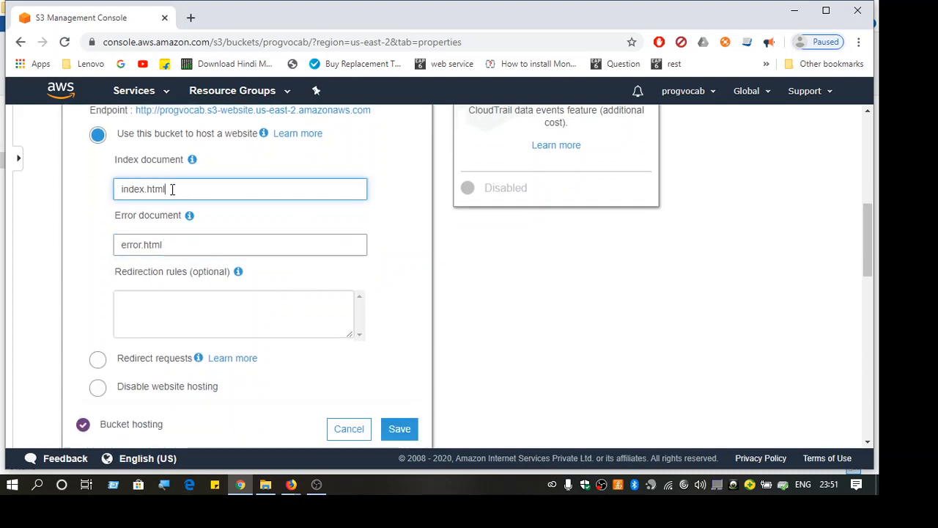
click(165, 249)
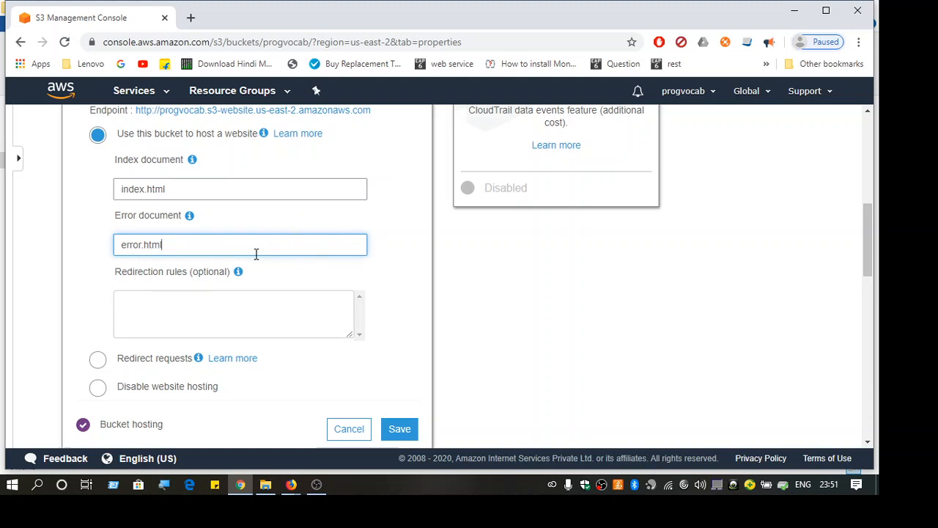
Copy the static website endpoint URL and load it in a new browser tab
scroll(258, 253, down, 1)
scroll(258, 254, up, 2)
click(389, 179)
drag(389, 179, 137, 181)
key(ctrl+c)
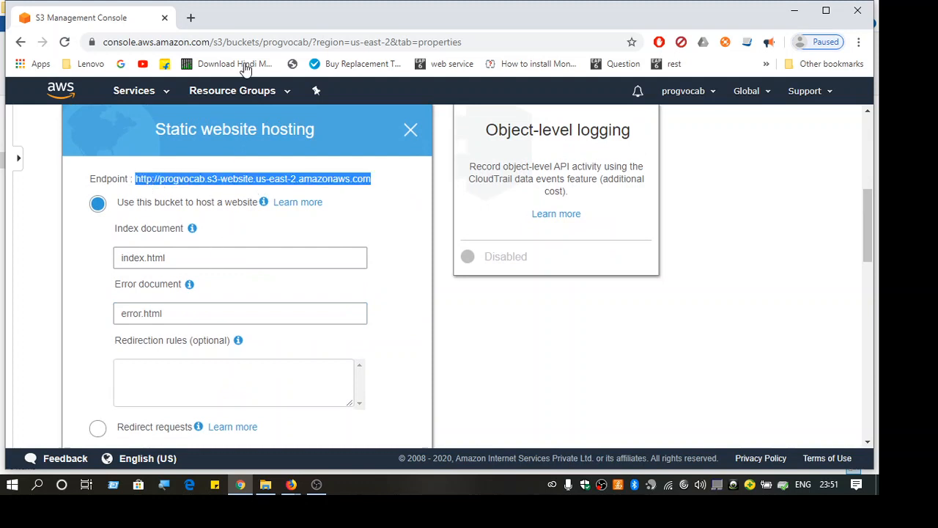
click(190, 18)
key(ctrl+v)
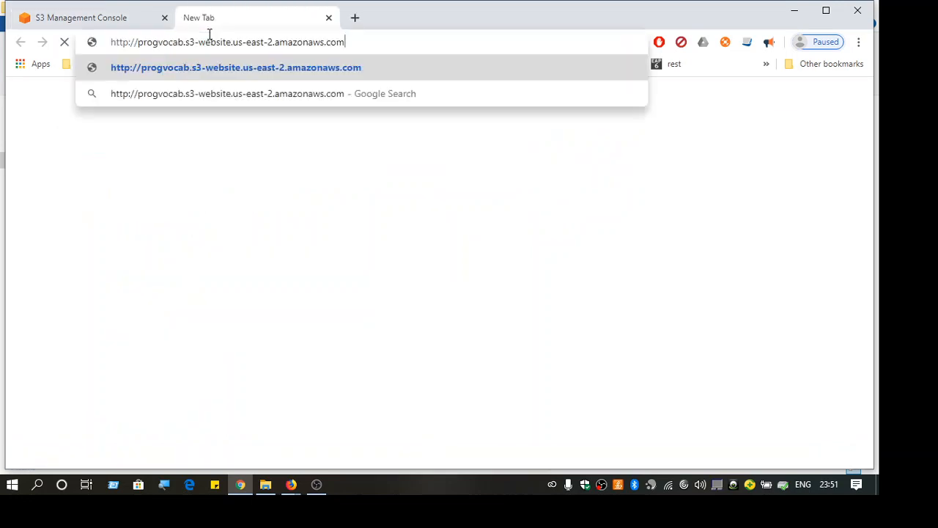
key(Return)
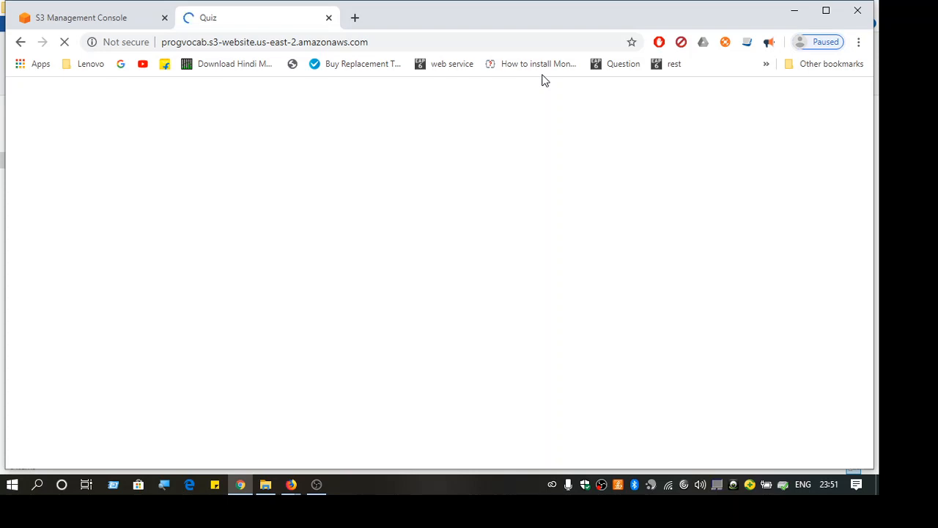
Return to the S3 console and review the index document entry in the static website hosting settings
click(78, 24)
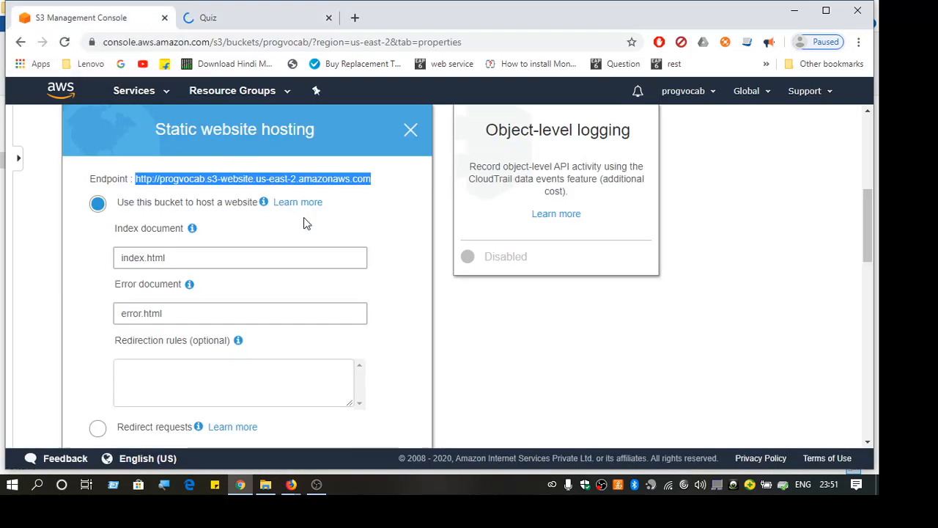
scroll(359, 233, down, 1)
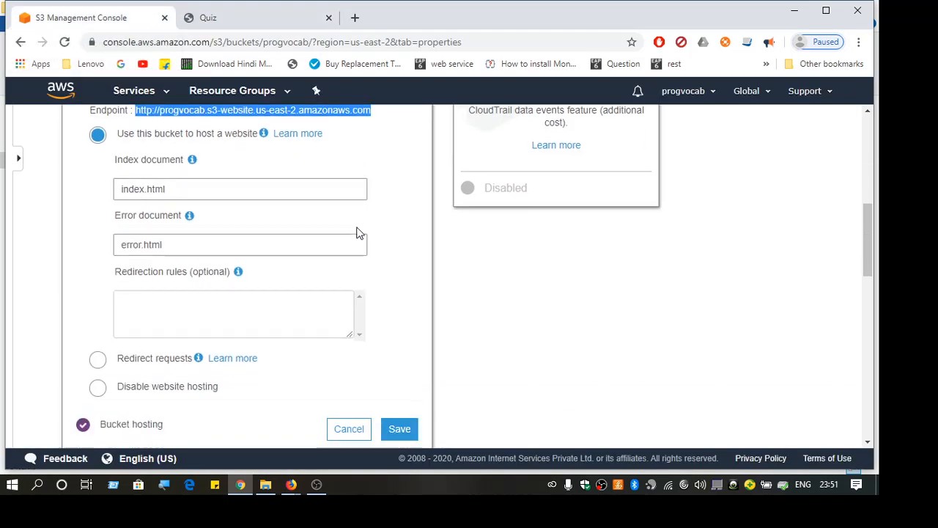
click(197, 188)
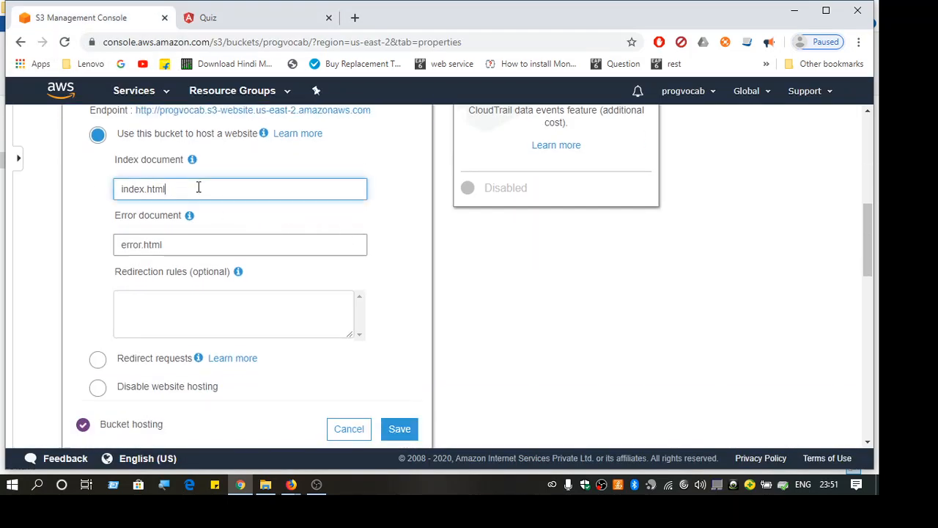
scroll(382, 228, up, 2)
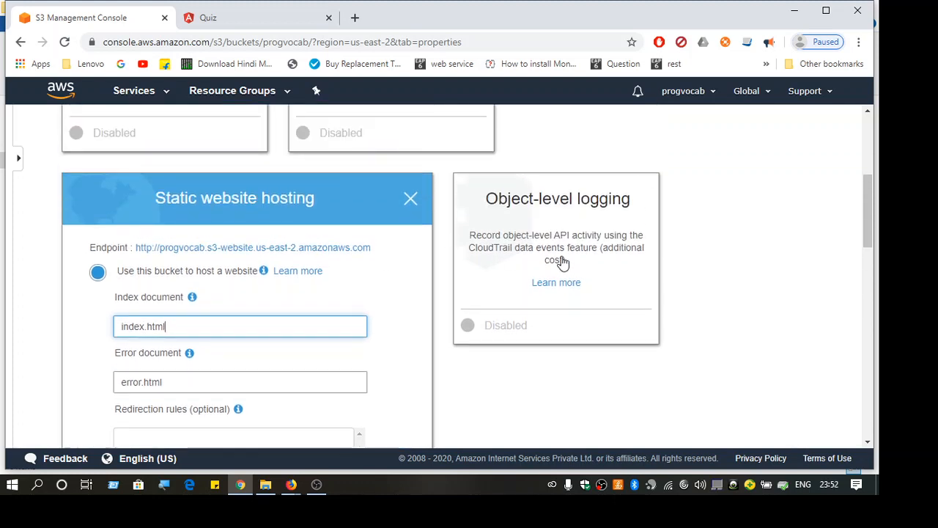
Switch to the hosted Quiz site, choose Node js as the topic and start the quiz
click(270, 24)
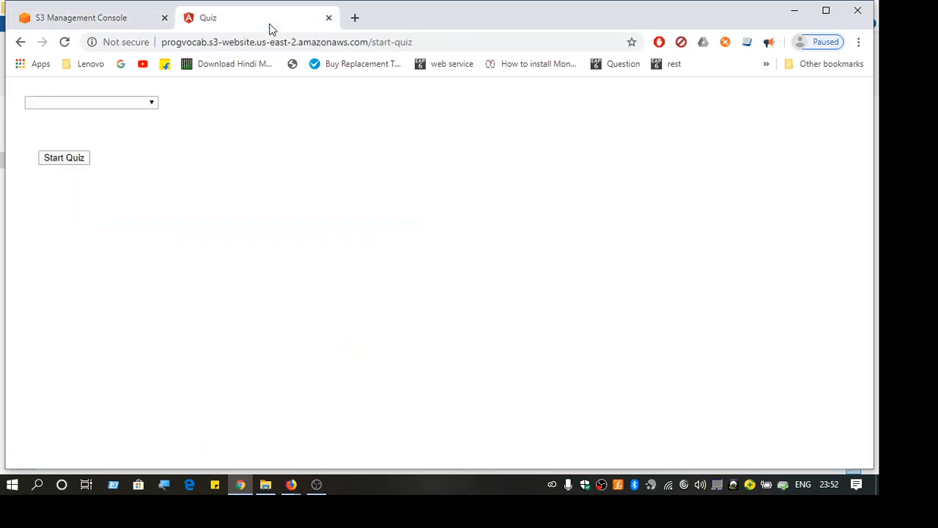
click(143, 99)
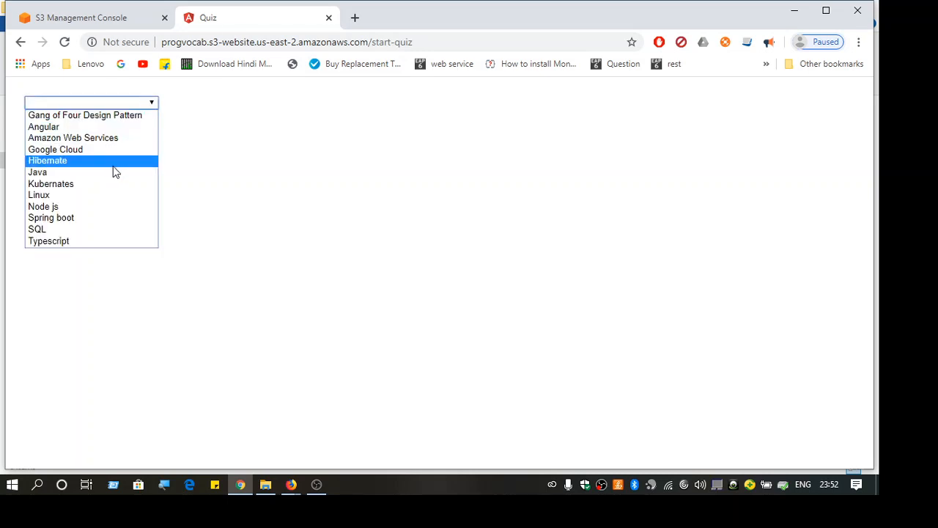
click(109, 207)
click(64, 158)
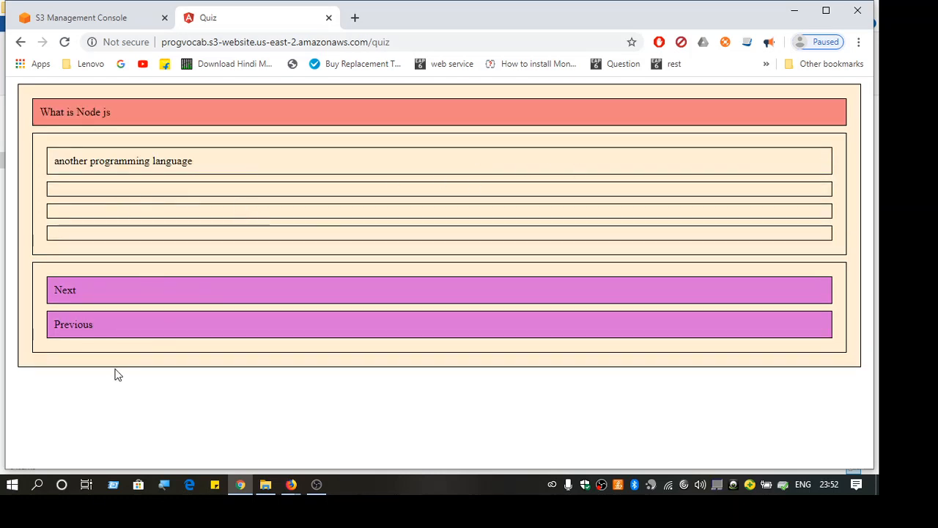
Advance through all the Node js questions without answering and go back to the quiz start page from the score page
click(93, 290)
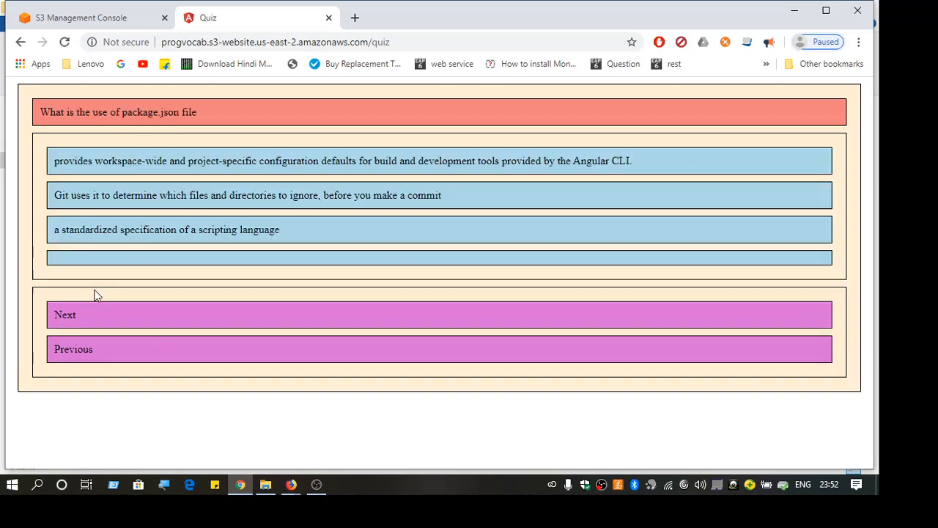
click(92, 316)
click(93, 317)
click(92, 319)
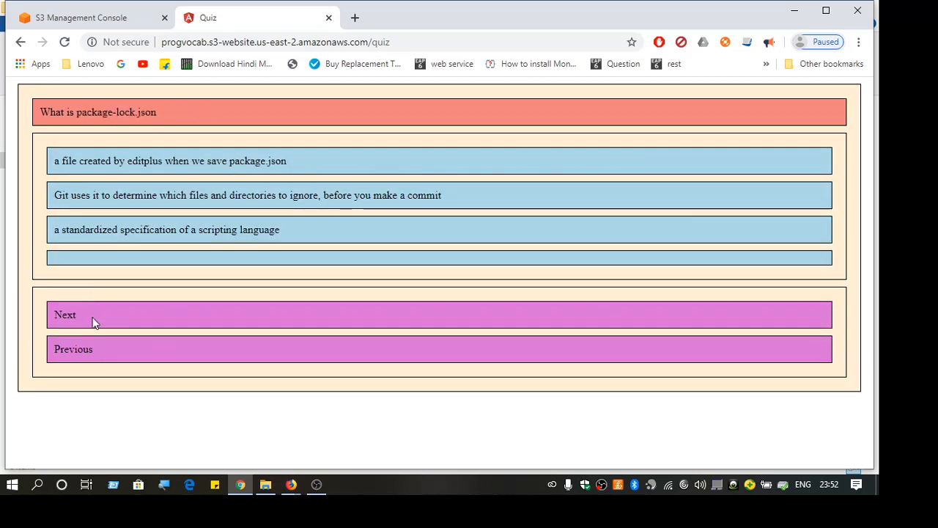
click(93, 321)
click(93, 323)
click(92, 321)
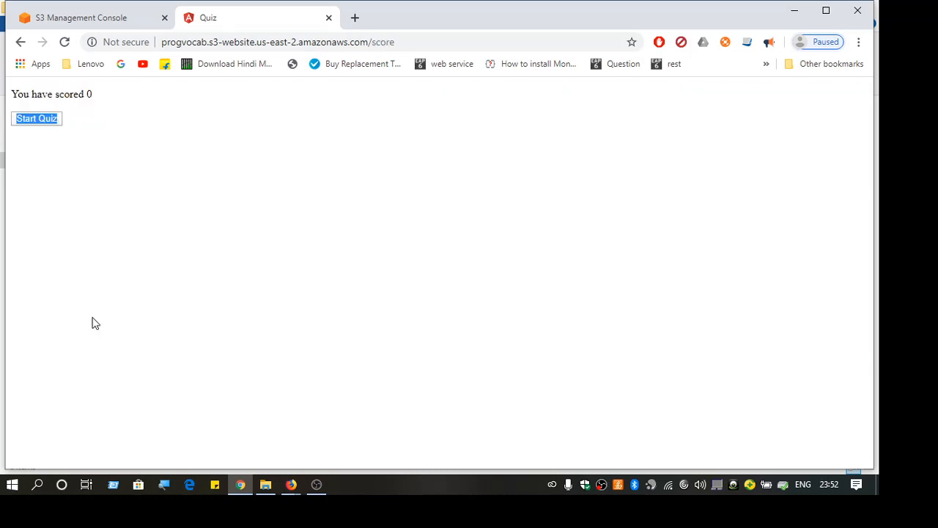
click(52, 121)
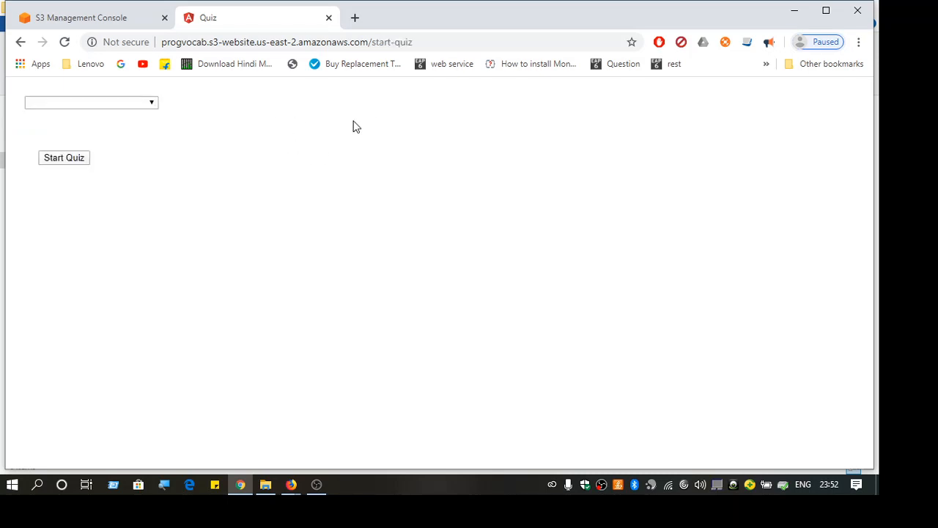
Switch back to the S3 console, return to the bucket's file overview and open the upload dialog
click(79, 19)
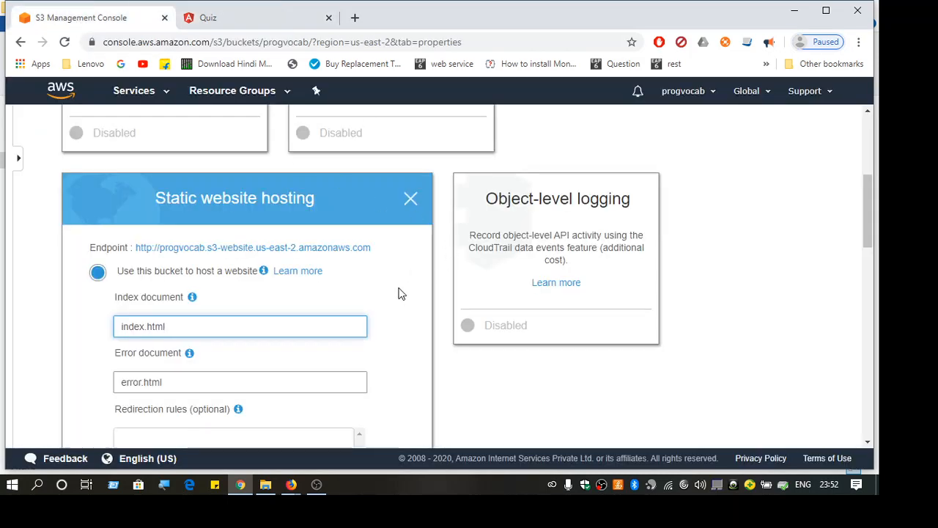
scroll(402, 294, down, 1)
scroll(398, 293, up, 3)
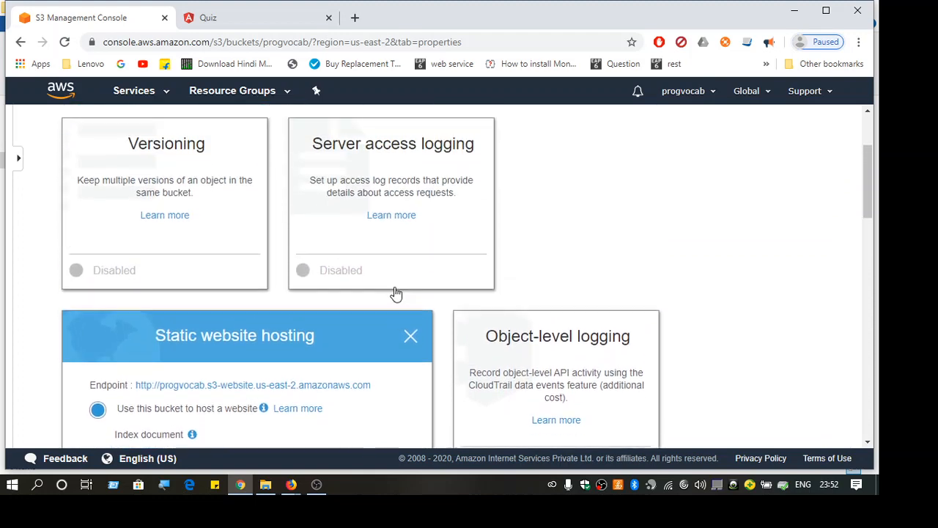
scroll(396, 293, up, 1)
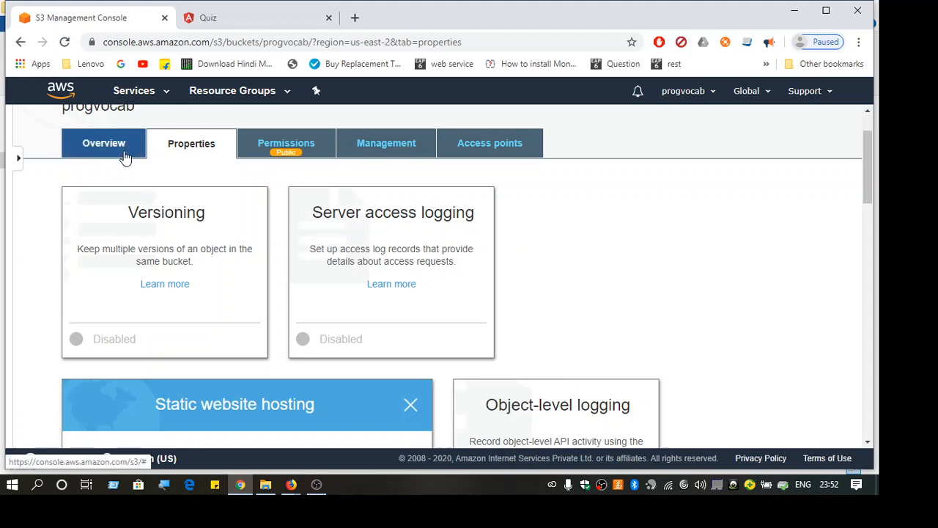
click(103, 143)
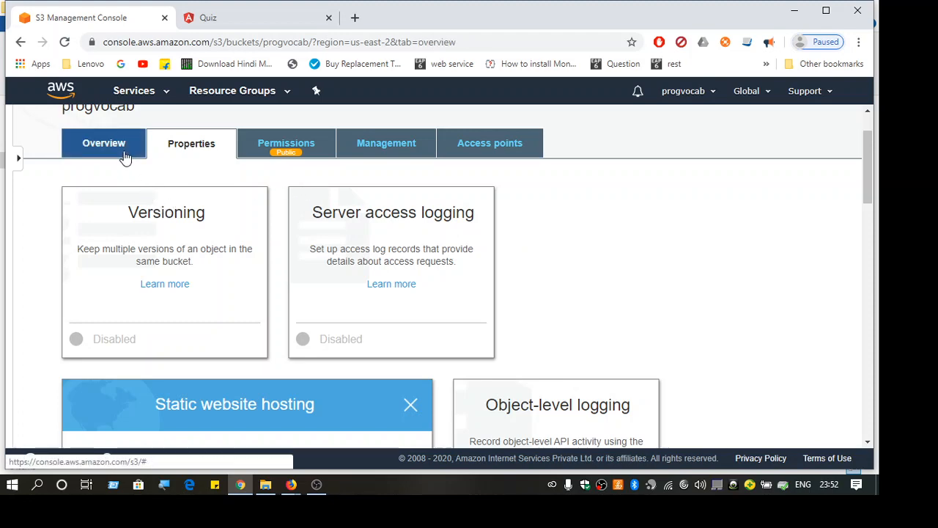
scroll(559, 296, down, 1)
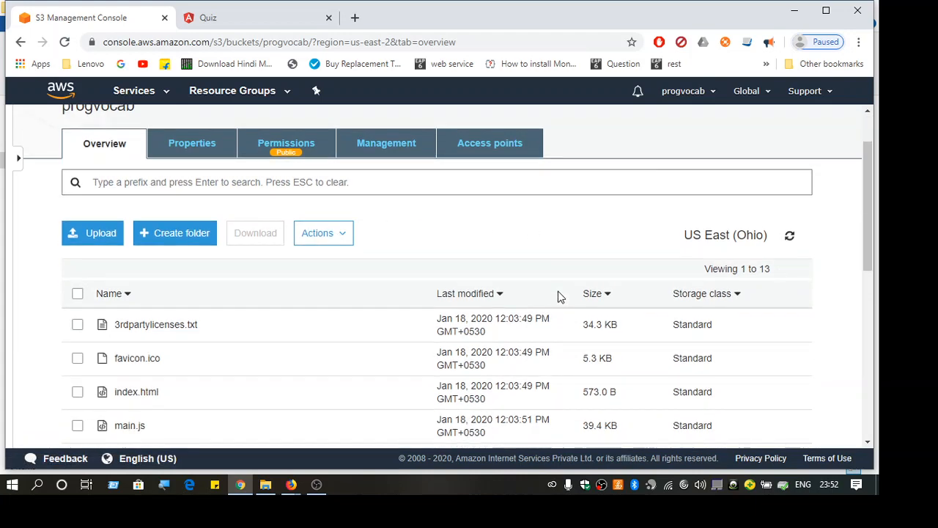
scroll(559, 296, down, 1)
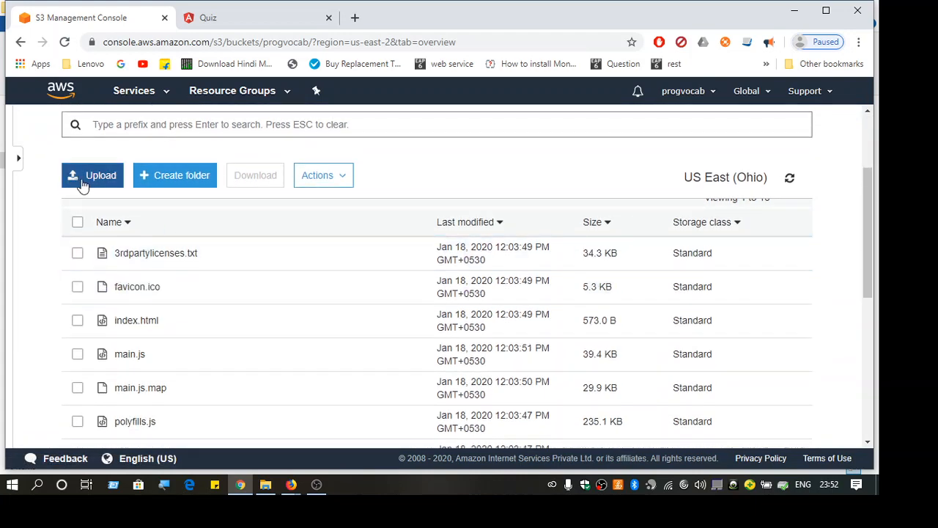
click(83, 183)
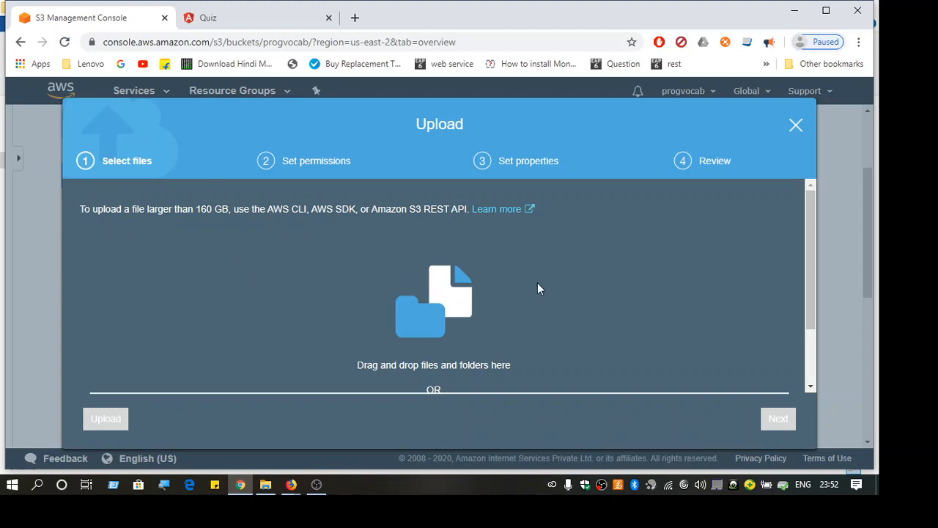
Look over the file selection options in the upload dialog and close it without adding any files
scroll(537, 287, down, 1)
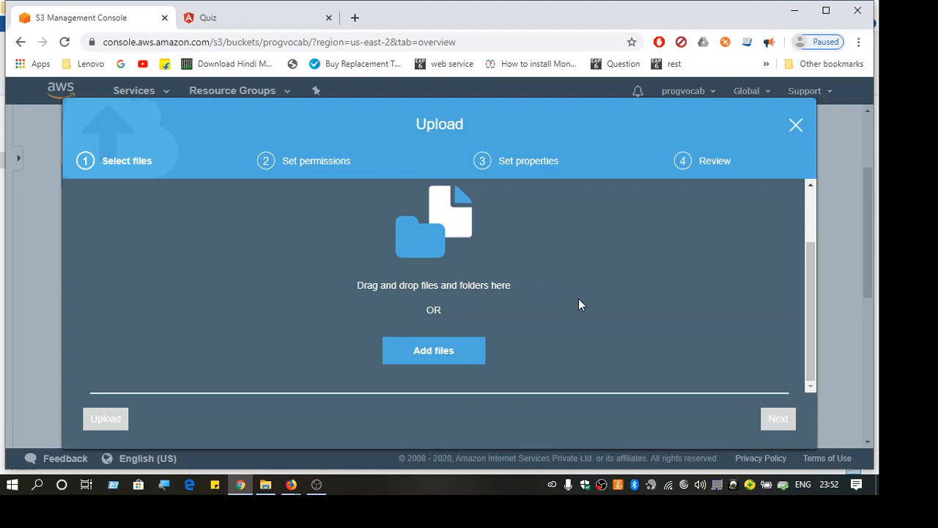
scroll(579, 303, up, 1)
scroll(579, 303, down, 1)
click(796, 125)
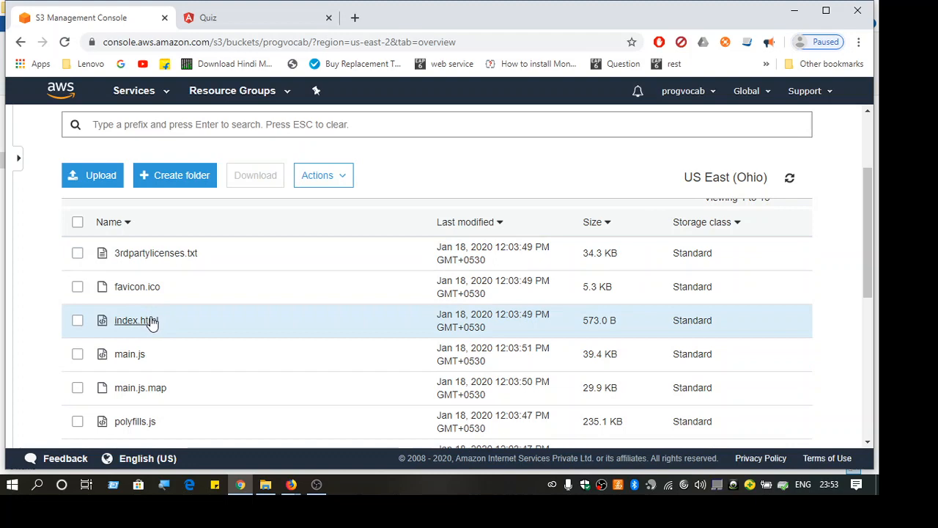
Check the hosted Quiz site's start page and return to the S3 console to review the progvocab bucket's file list
click(257, 16)
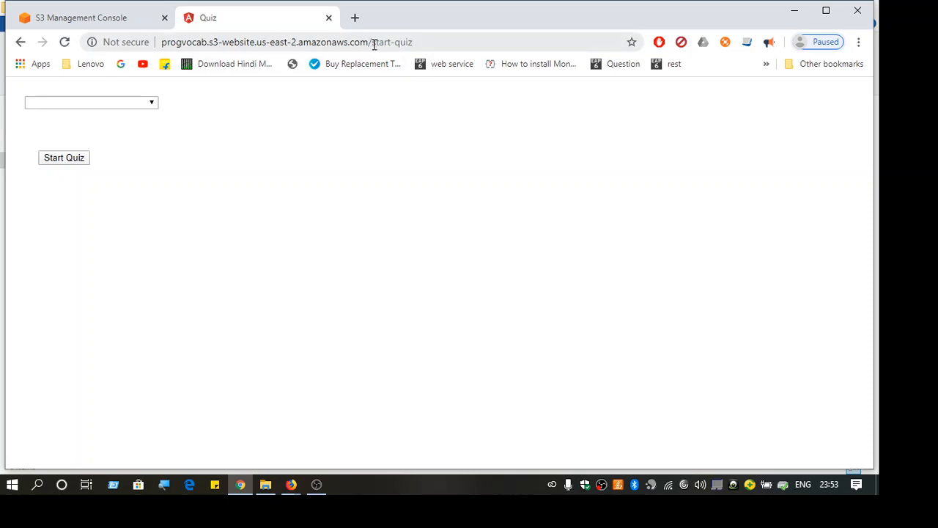
click(103, 28)
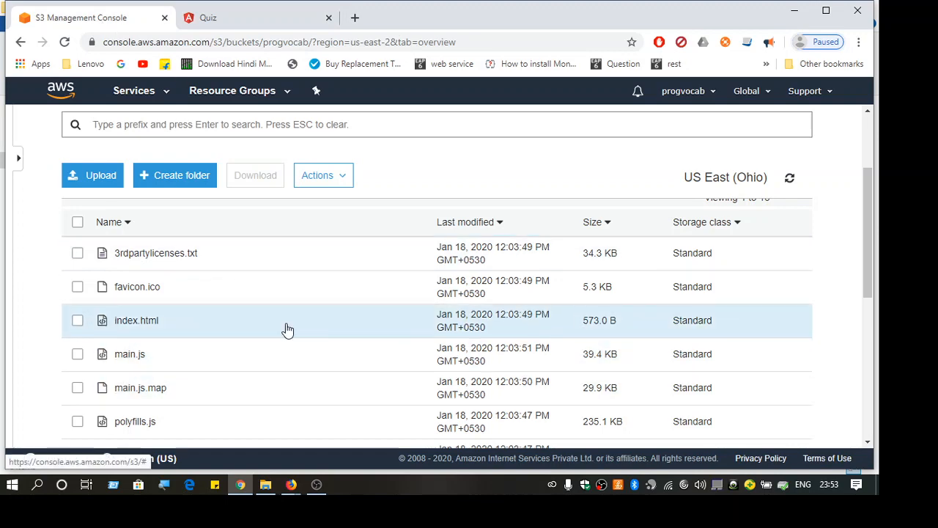
scroll(290, 326, down, 3)
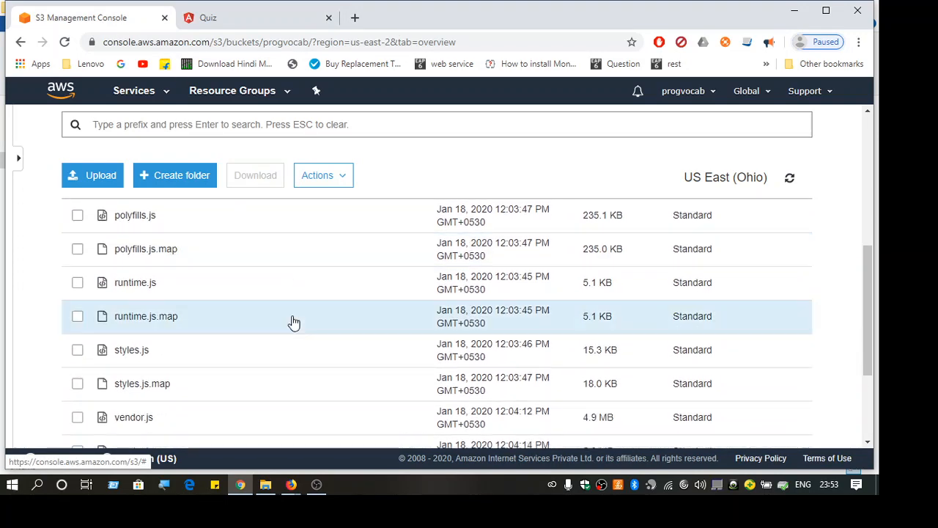
scroll(294, 323, down, 2)
scroll(293, 322, up, 5)
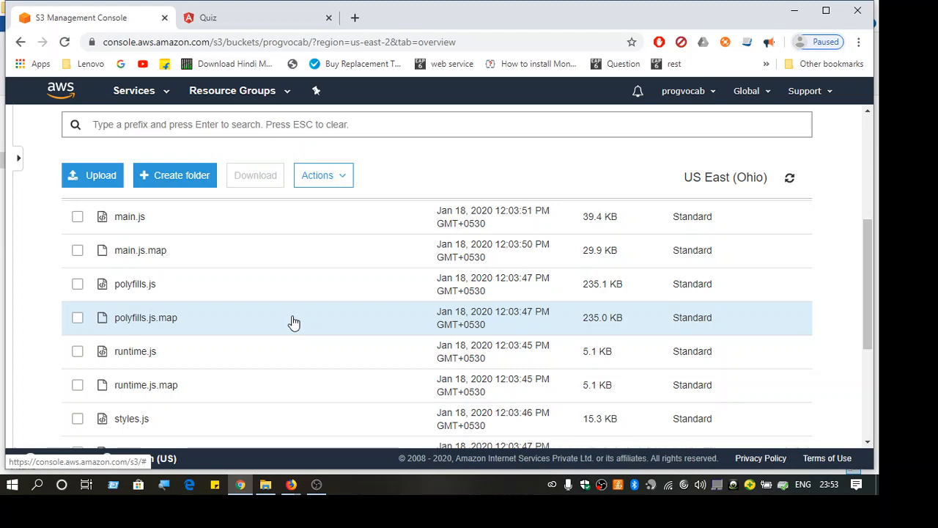
click(317, 484)
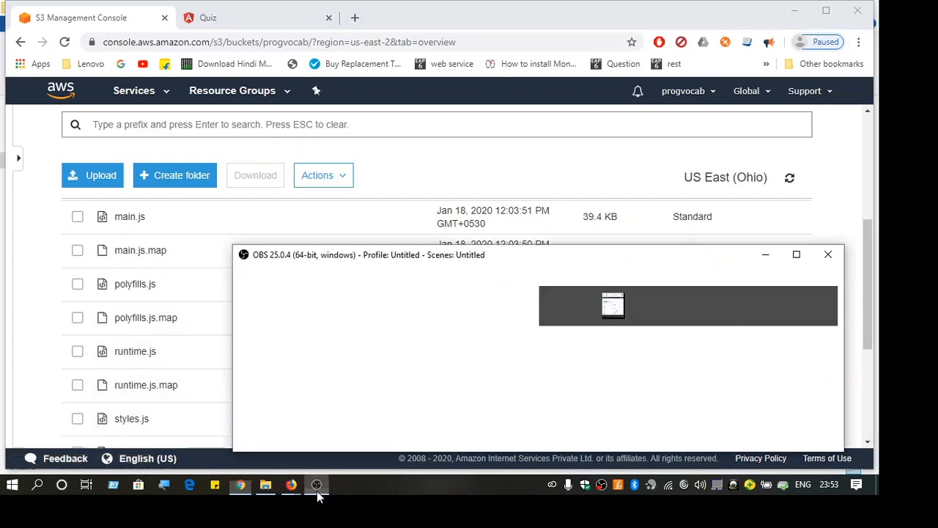